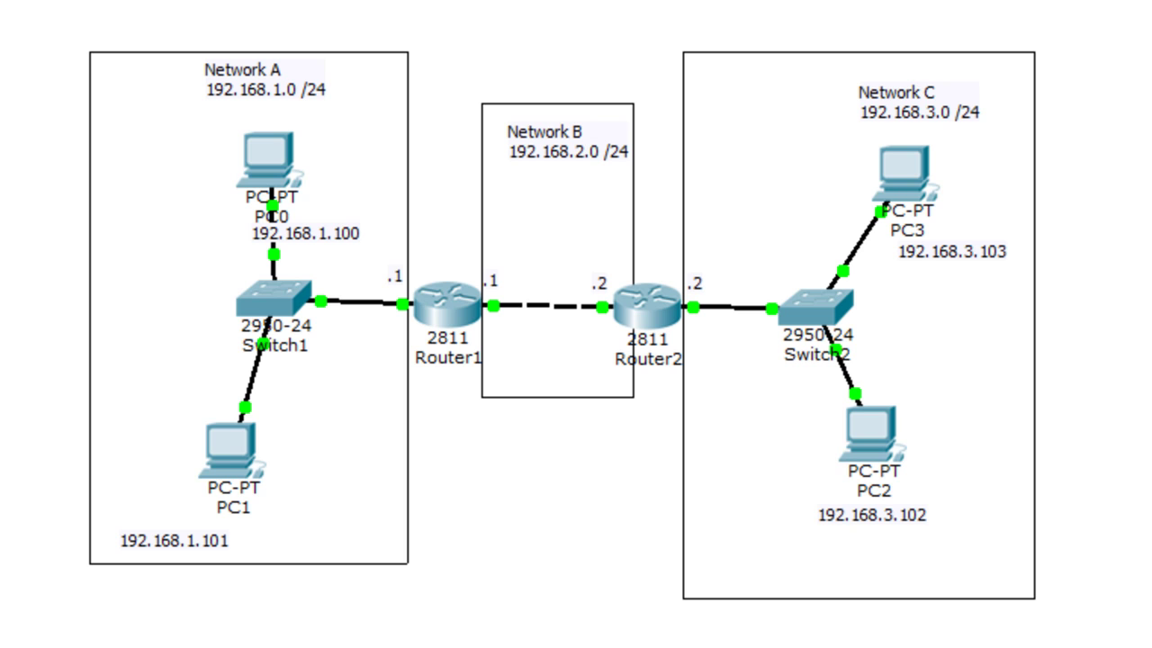
Trace the path from PC1 toward Network C and switch to simulation mode with controls hidden
{"action": "mouse_move", "coordinate": [254, 450]}
{"action": "left_mouse_down"}
{"action": "mouse_move", "coordinate": [816, 176]}
{"action": "mouse_move", "coordinate": [679, 270]}
{"action": "left_mouse_up"}
{"action": "key", "text": "shift+s"}
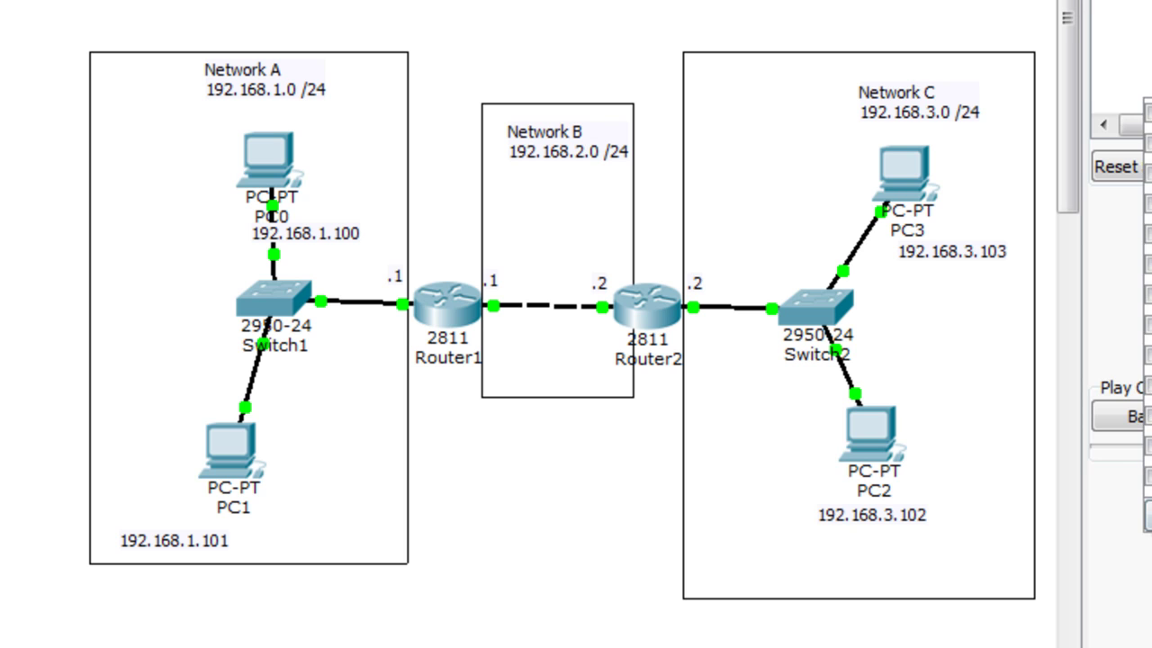
{"action": "key", "text": "shift+r"}
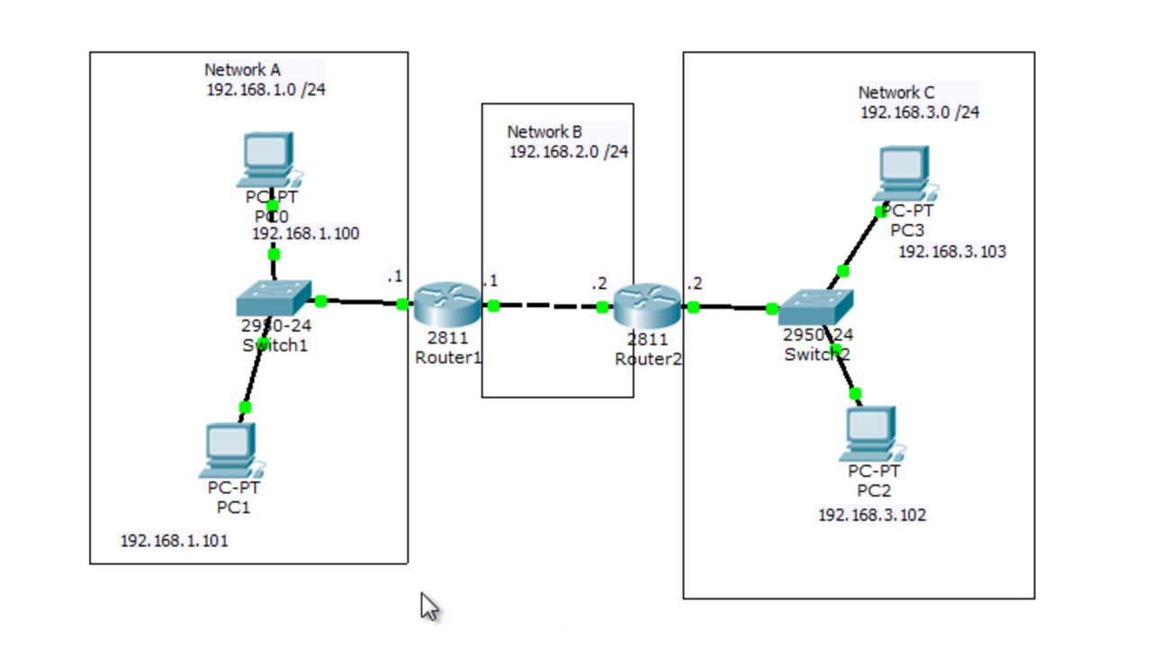
Check PC1's IP configuration settings
{"action": "left_click", "coordinate": [229, 461]}
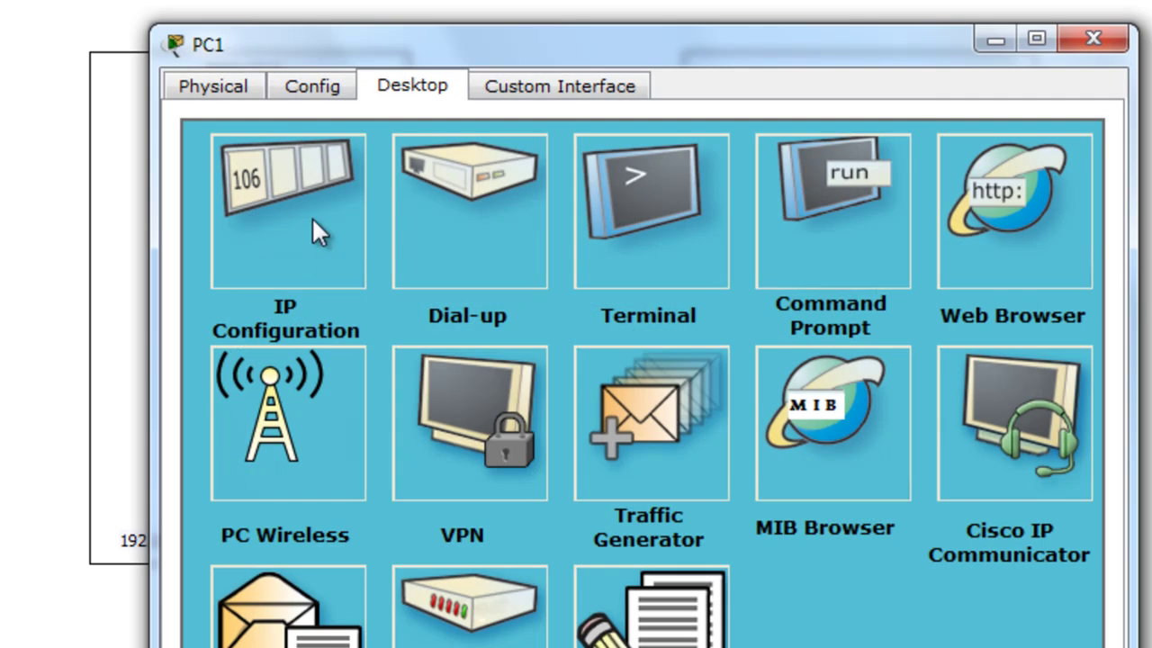
{"action": "left_click", "coordinate": [306, 238]}
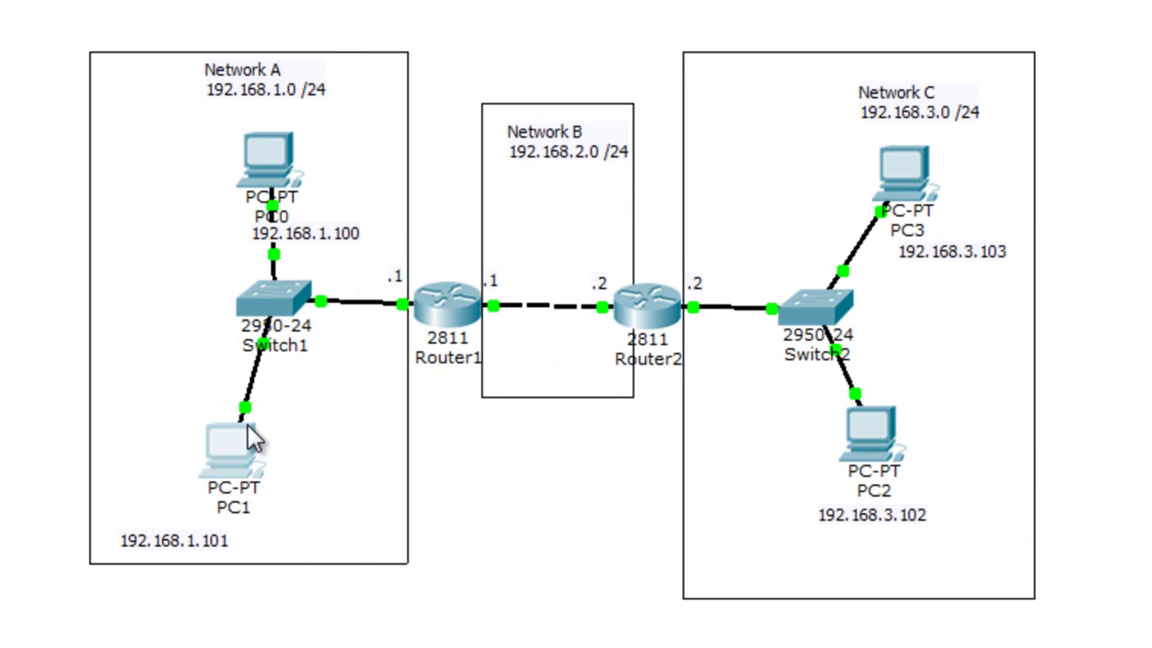
{"action": "left_click", "coordinate": [233, 452]}
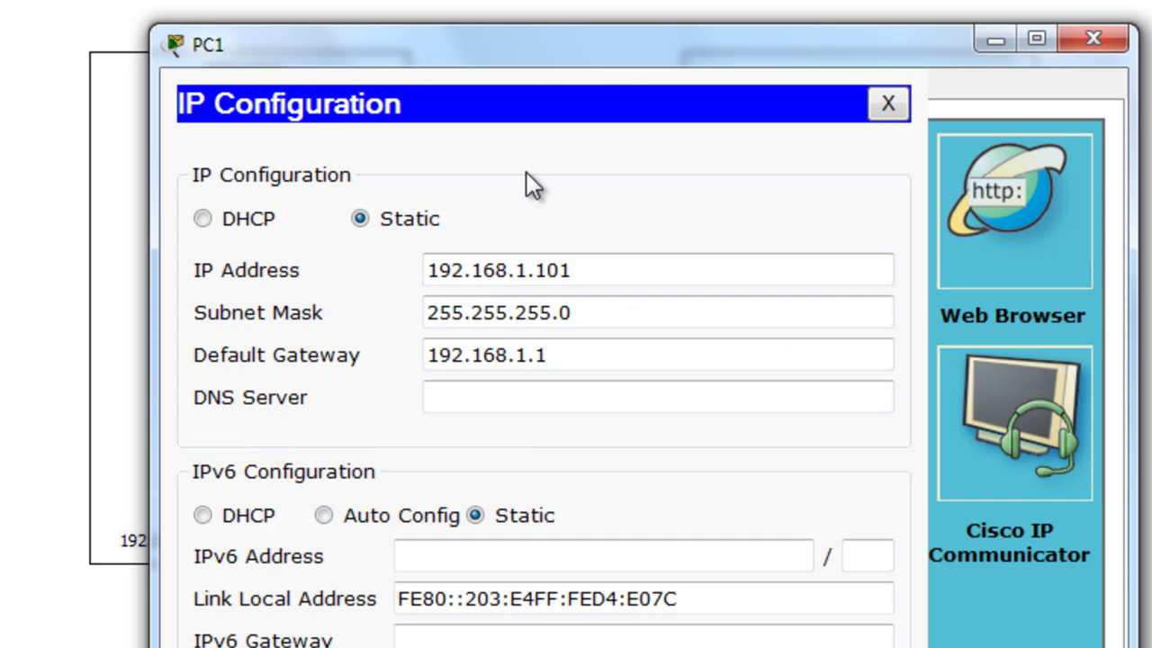
{"action": "left_click", "coordinate": [886, 105]}
Run 'ping 192.168.3.103' from PC1's Command Prompt
{"action": "left_click", "coordinate": [812, 225]}
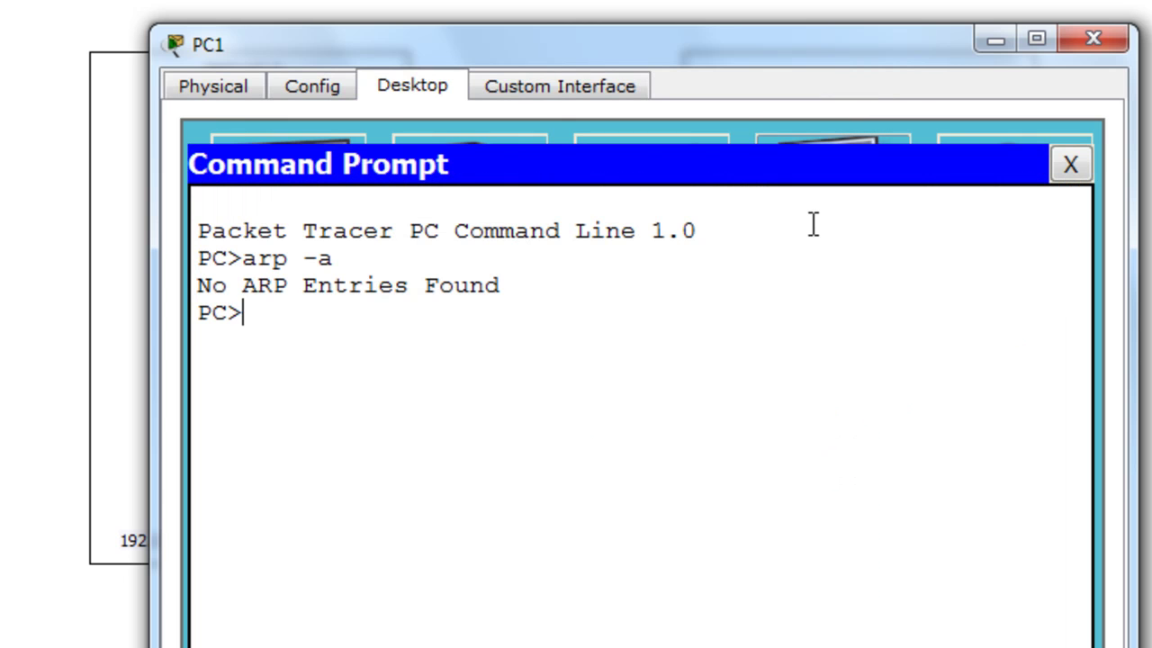
{"action": "type", "text": "ping 192.168.1"}
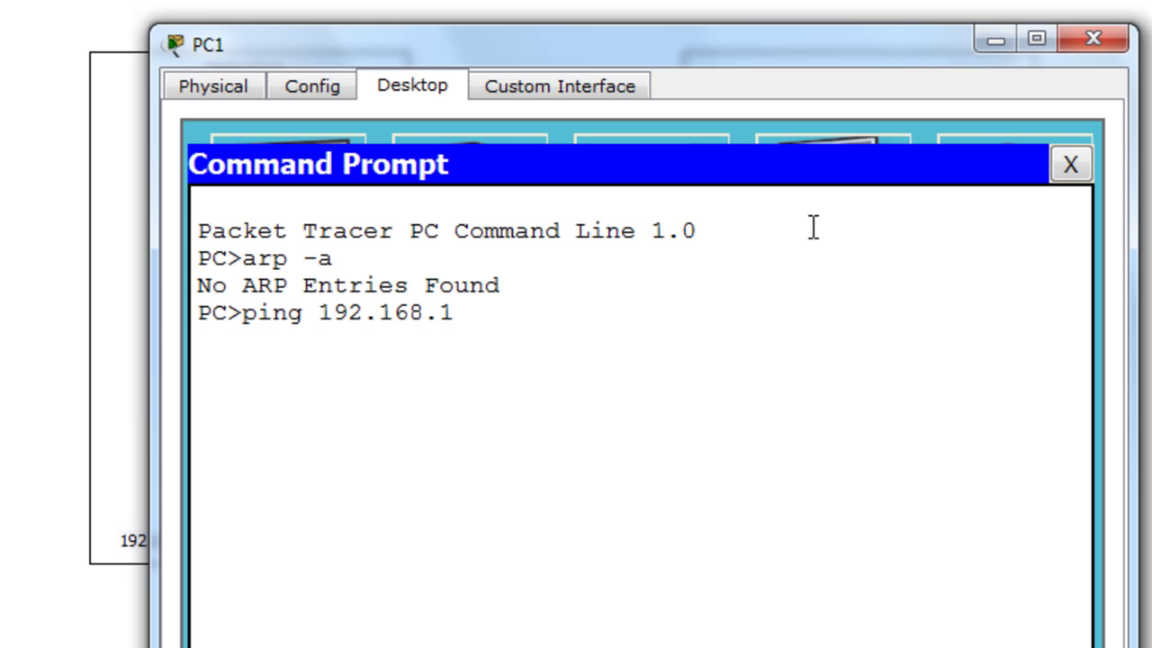
{"action": "key", "text": "BackSpace"}
{"action": "type", "text": "3.103"}
{"action": "left_click_drag", "start_coordinate": [824, 52], "coordinate": [836, 0]}
{"action": "key", "text": "Return"}
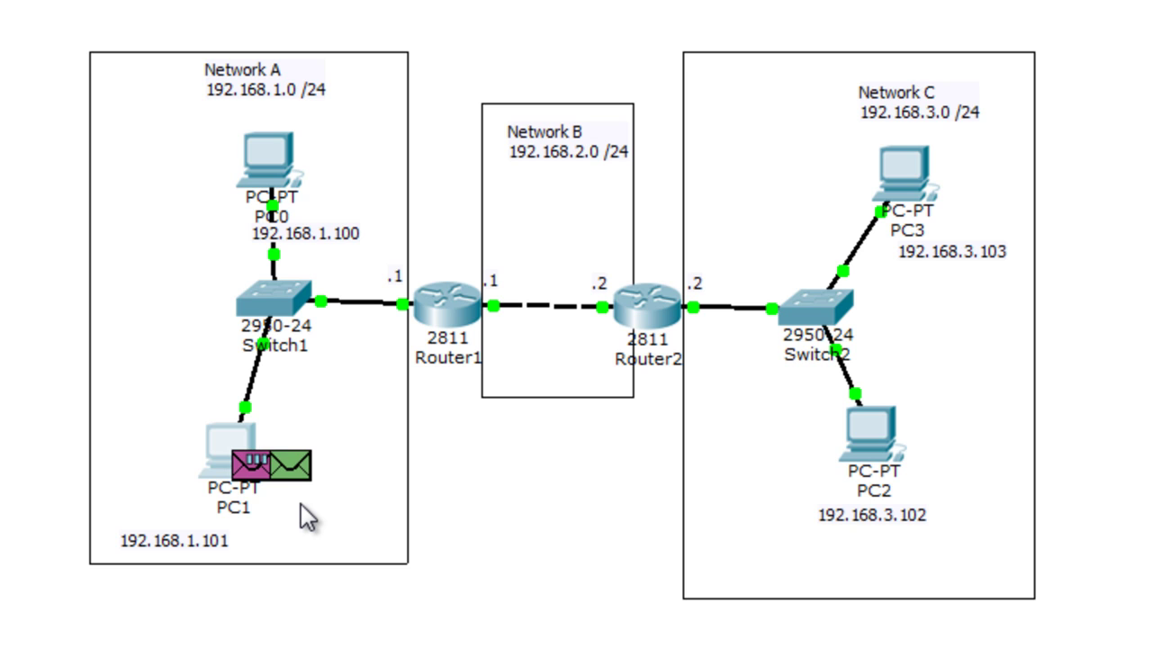
View the ARP request's inbound PDU details at Switch1, showing target IP 192.168.1.1
{"action": "left_click", "coordinate": [260, 467]}
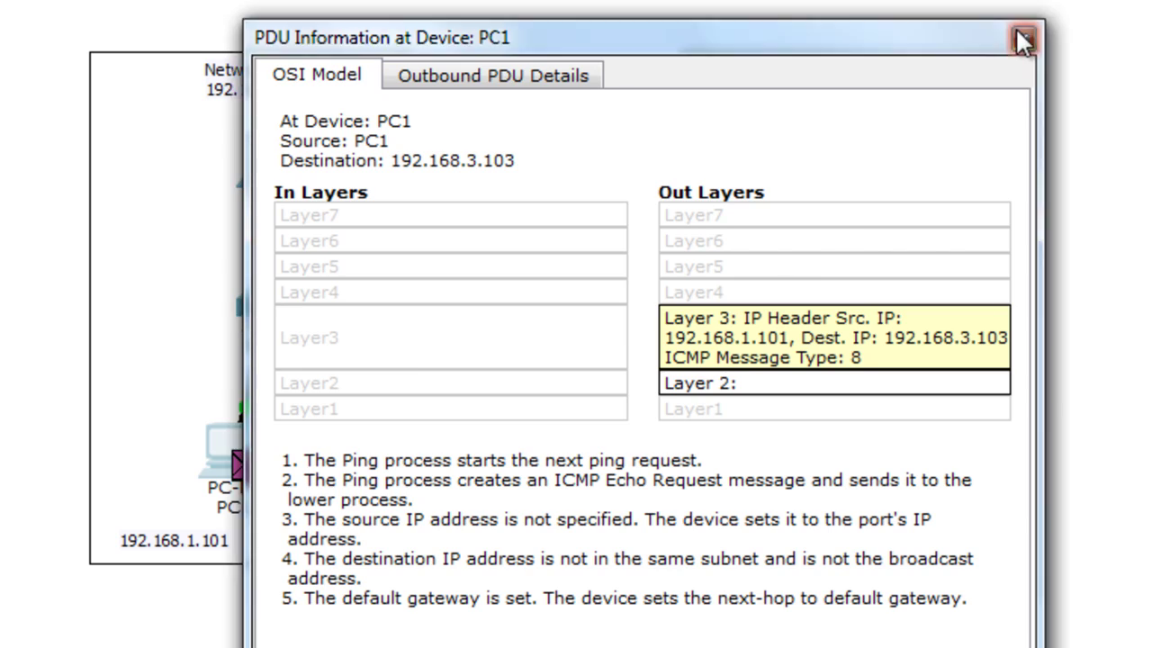
{"action": "left_click", "coordinate": [1023, 39]}
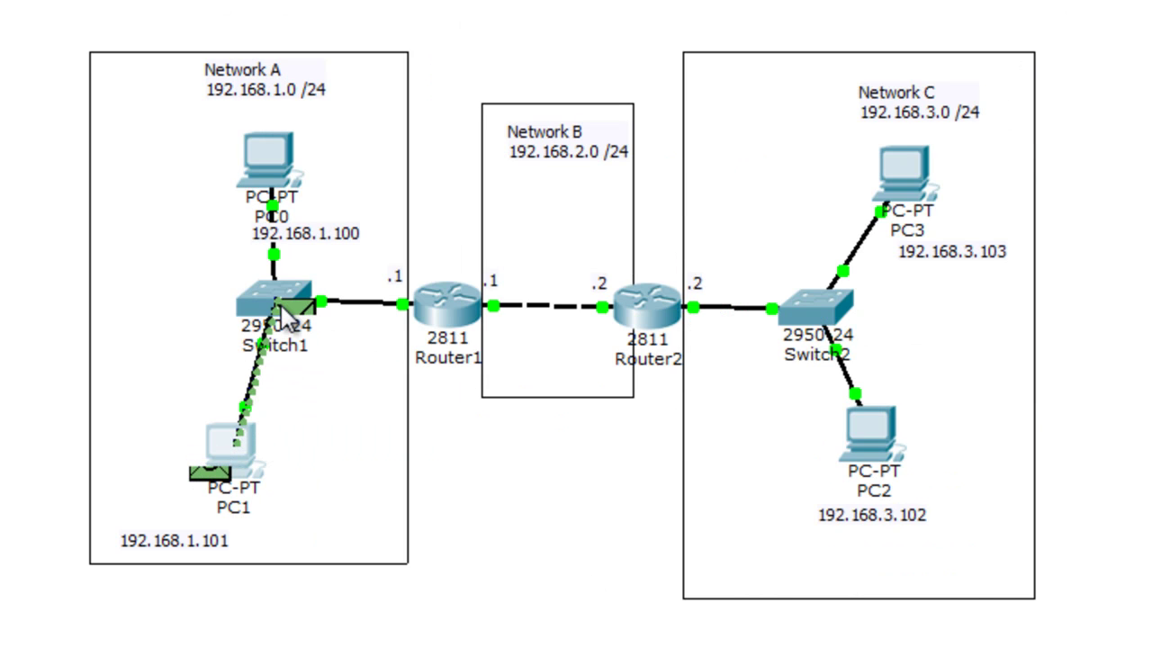
{"action": "mouse_move", "coordinate": [281, 315]}
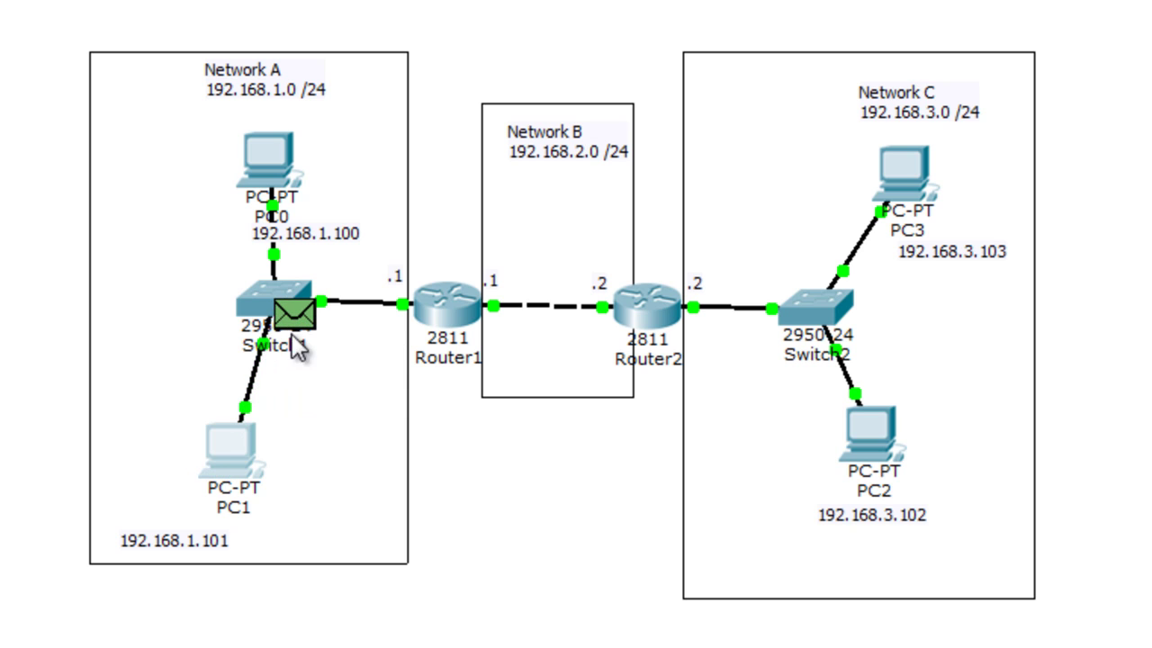
{"action": "left_click", "coordinate": [293, 325]}
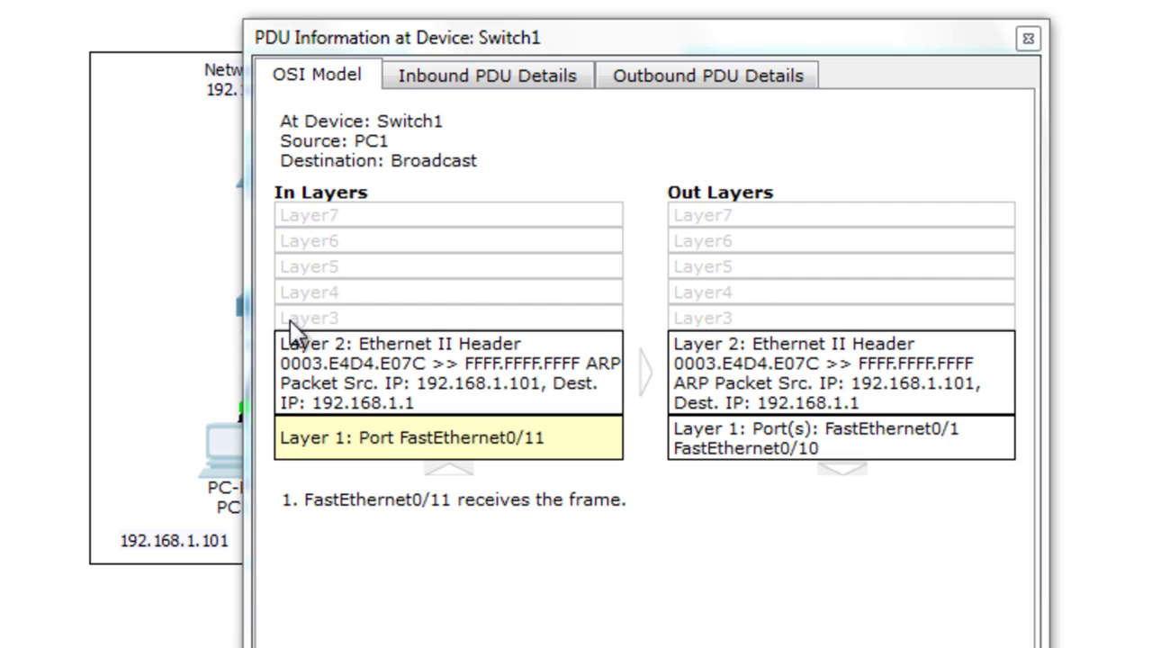
{"action": "left_click", "coordinate": [510, 79]}
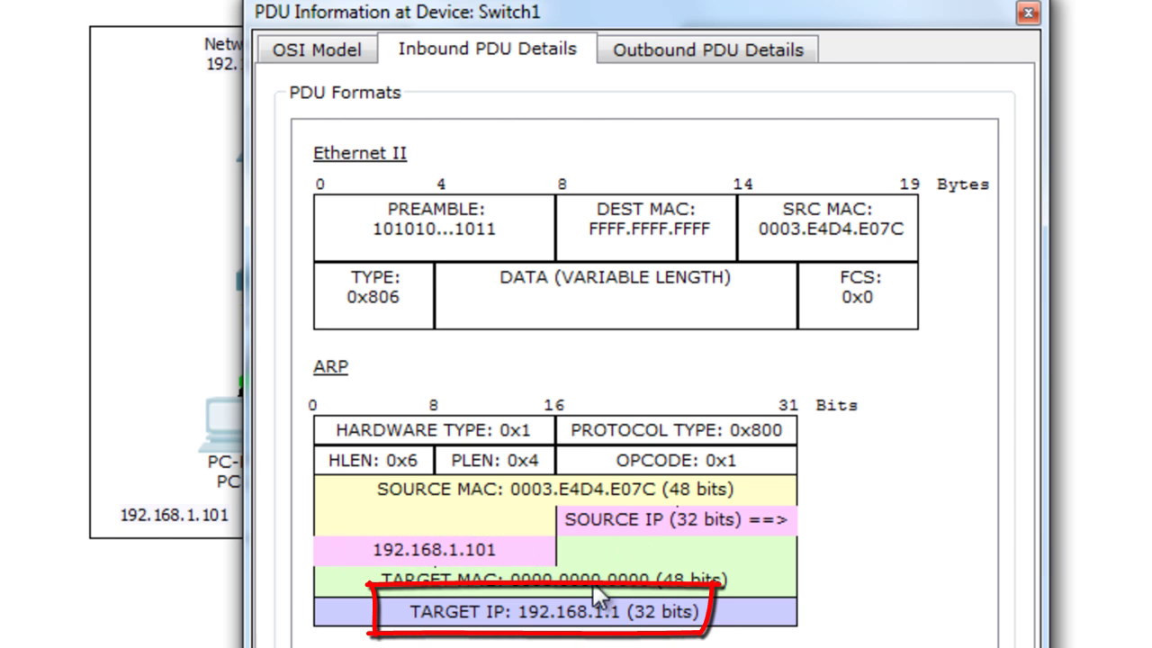
Move Switch1's PDU Information window aside, then close it
{"action": "left_click_drag", "start_coordinate": [744, 12], "coordinate": [1049, 0]}
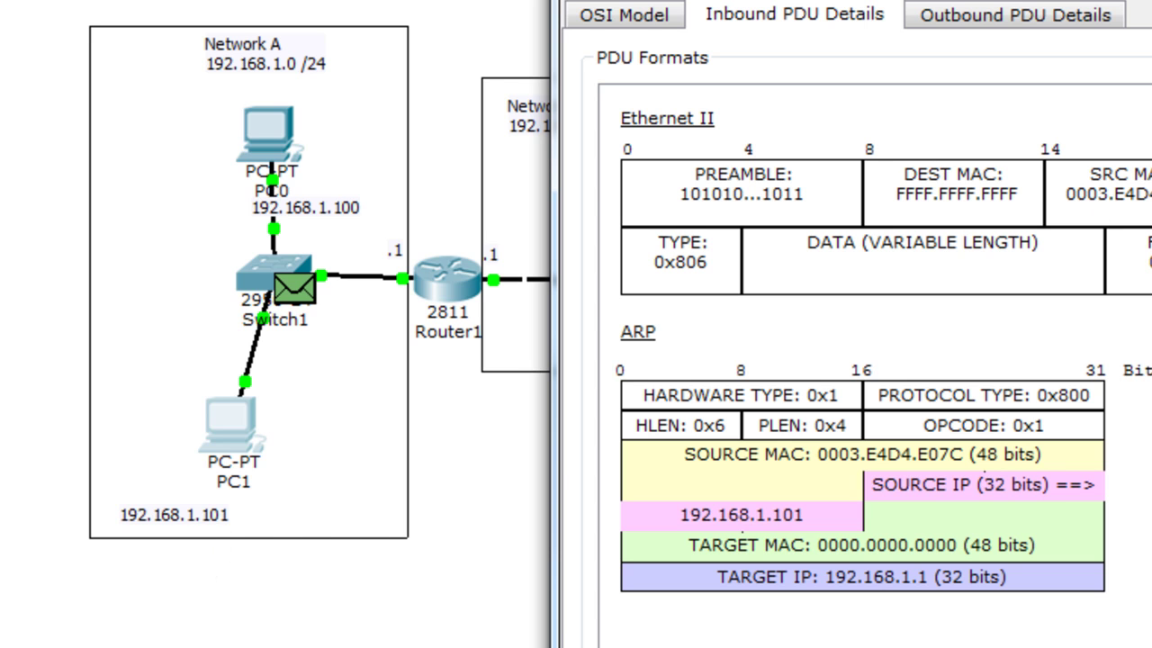
{"action": "key", "text": "alt+F4"}
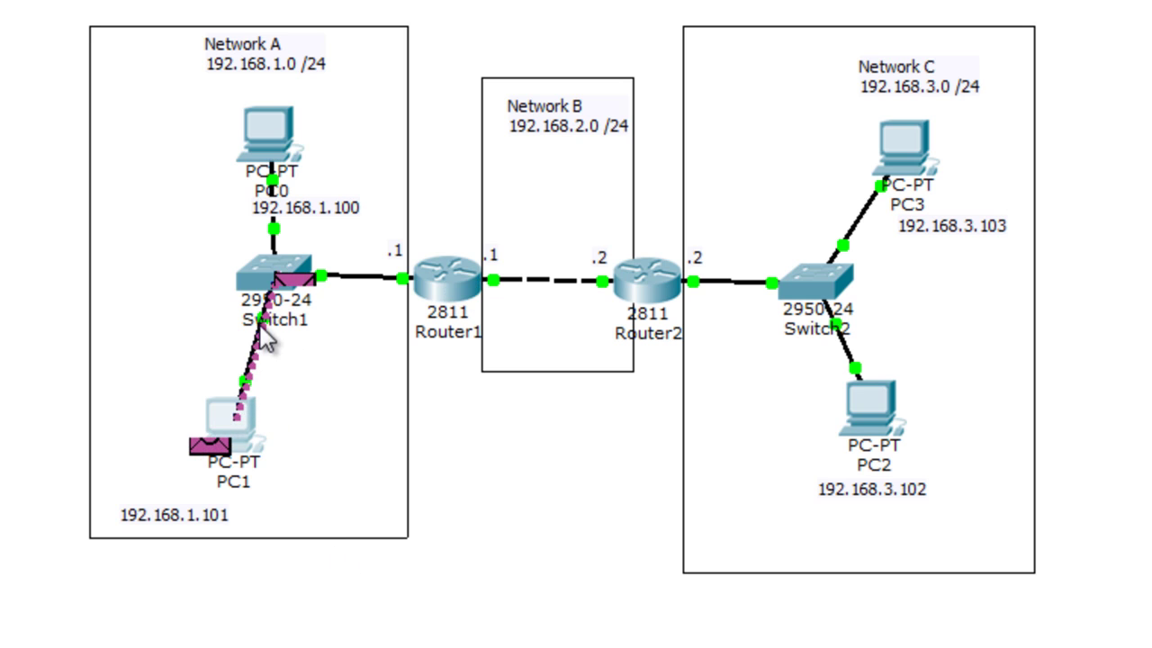
Inspect the inbound headers of the ICMP echo from 192.168.1.101 to 192.168.3.103 at Switch1, then close them
{"action": "left_click", "coordinate": [297, 288]}
{"action": "left_click", "coordinate": [854, 25]}
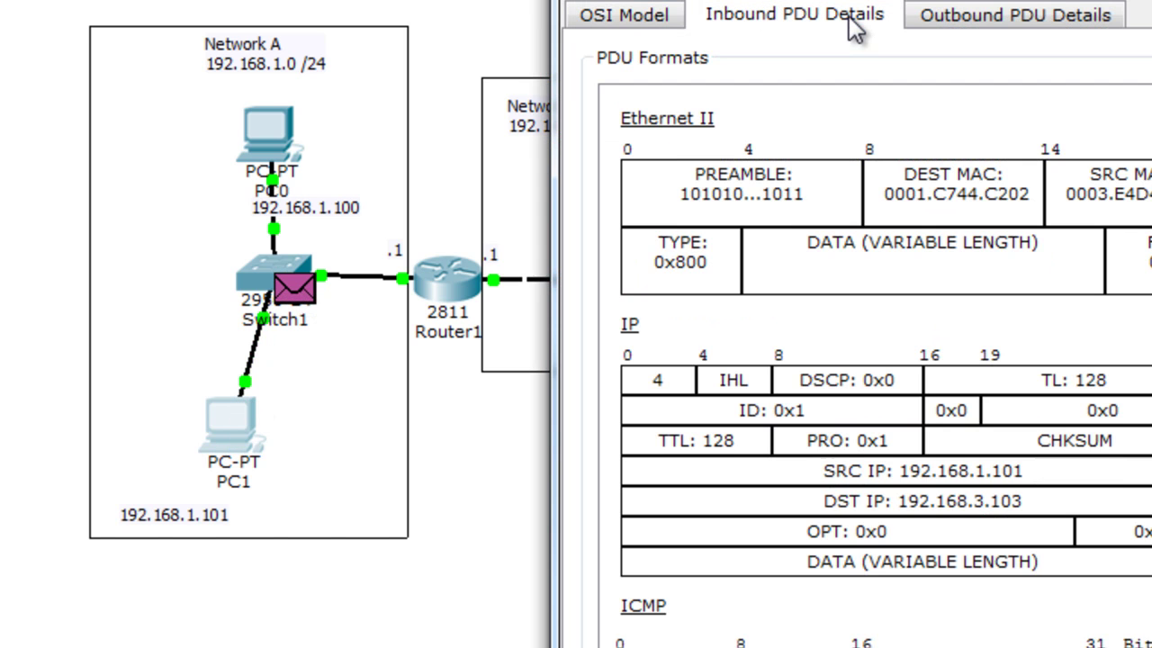
{"action": "scroll", "coordinate": [837, 306], "scroll_direction": "down", "scroll_amount": 2}
{"action": "scroll", "coordinate": [792, 423], "scroll_direction": "up", "scroll_amount": 2}
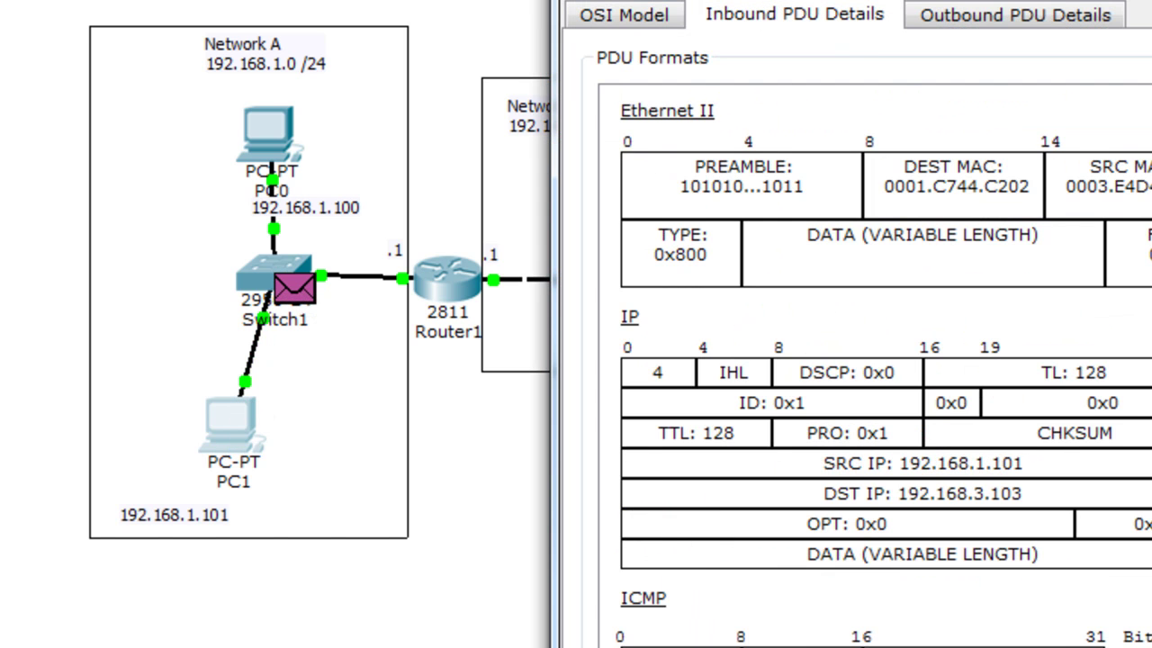
{"action": "scroll", "coordinate": [666, 571], "scroll_direction": "right", "scroll_amount": 2}
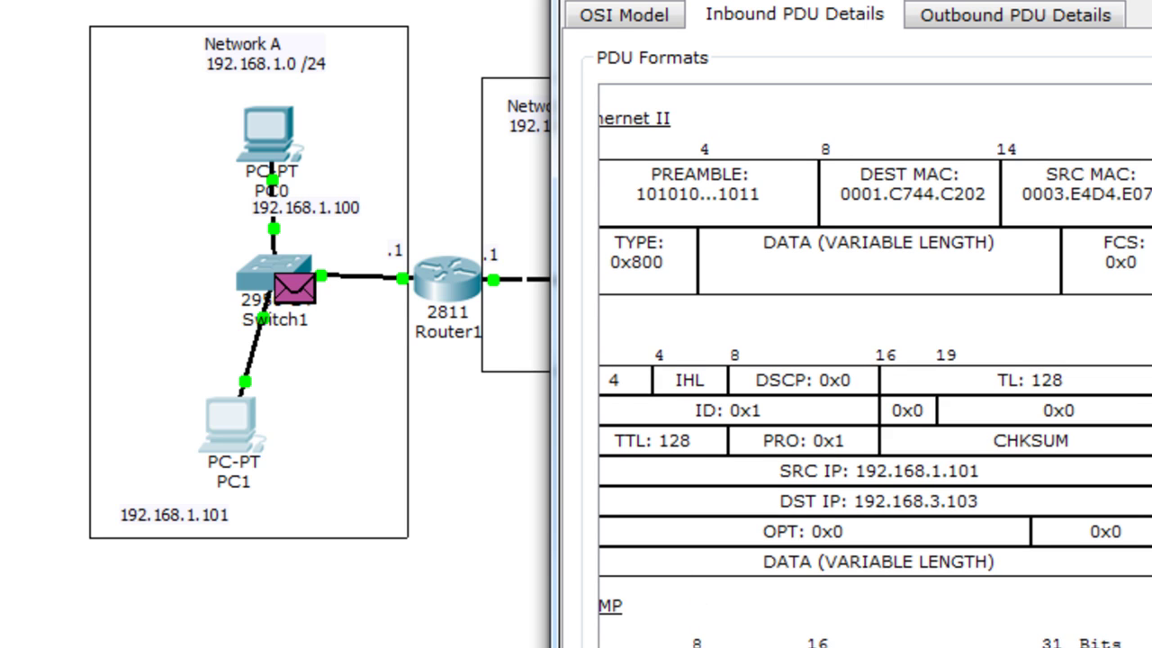
{"action": "scroll", "coordinate": [765, 594], "scroll_direction": "left", "scroll_amount": 2}
{"action": "scroll", "coordinate": [886, 508], "scroll_direction": "down", "scroll_amount": 1}
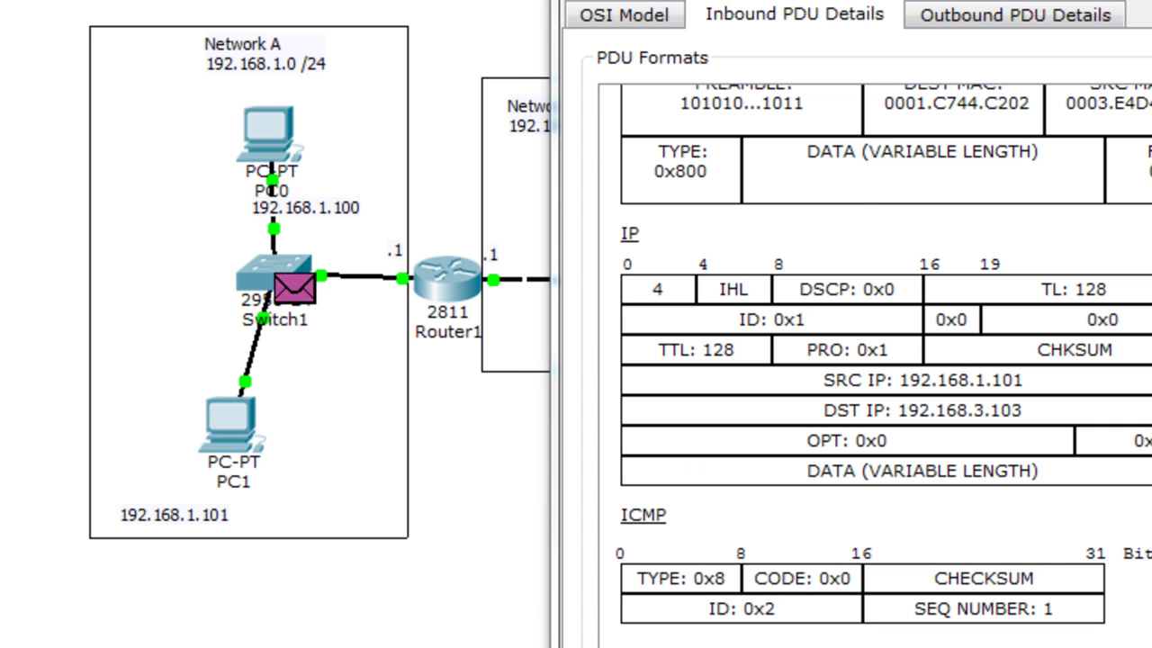
{"action": "key", "text": "Escape"}
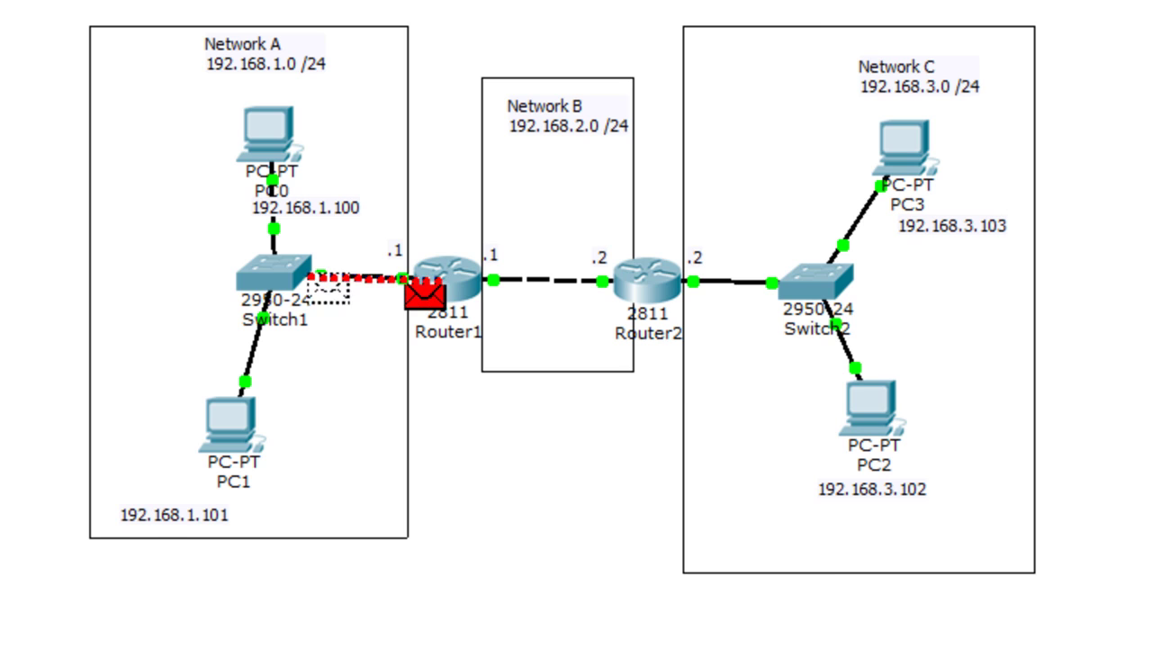
Open the details of Router1's ICMP type 3 unreachable reply from 192.168.1.1
{"action": "left_click", "coordinate": [425, 293]}
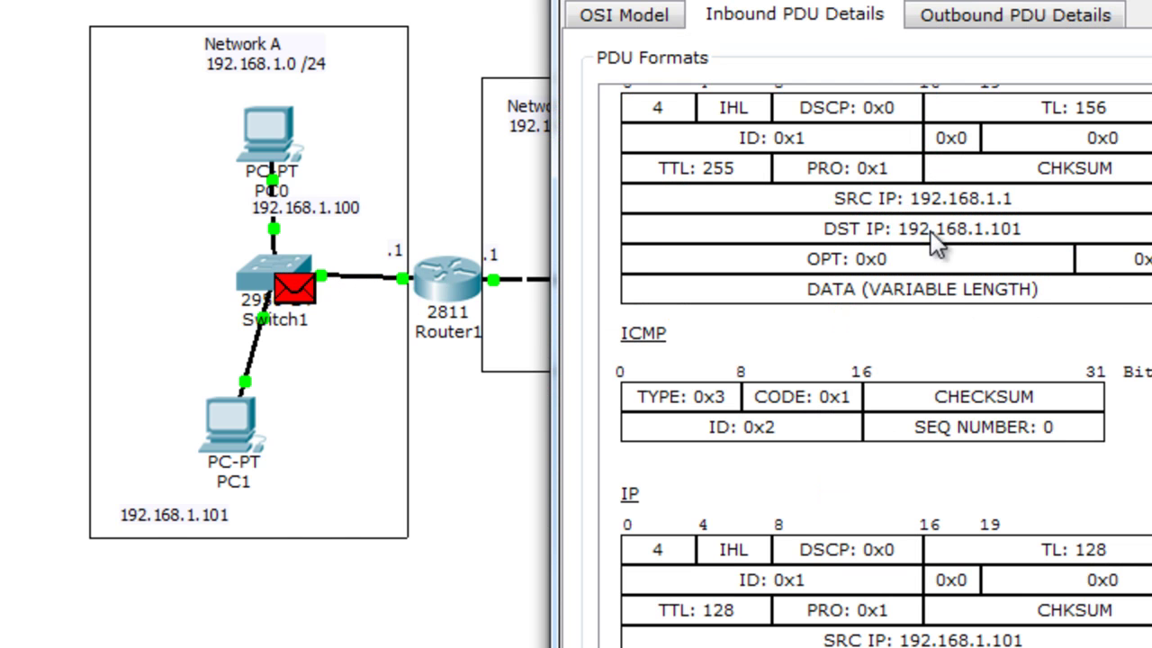
{"action": "scroll", "coordinate": [920, 258], "scroll_direction": "up", "scroll_amount": 3}
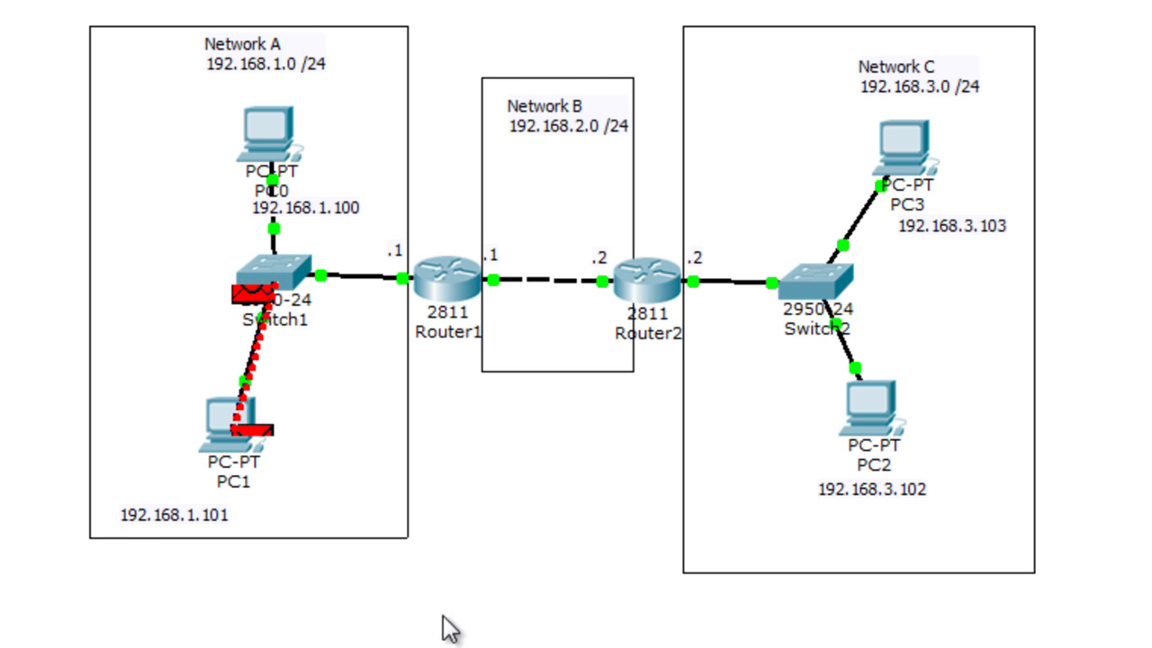
Read the unreachable reply's inbound details at PC1, close them, and open Router1's CLI
{"action": "left_click", "coordinate": [252, 433]}
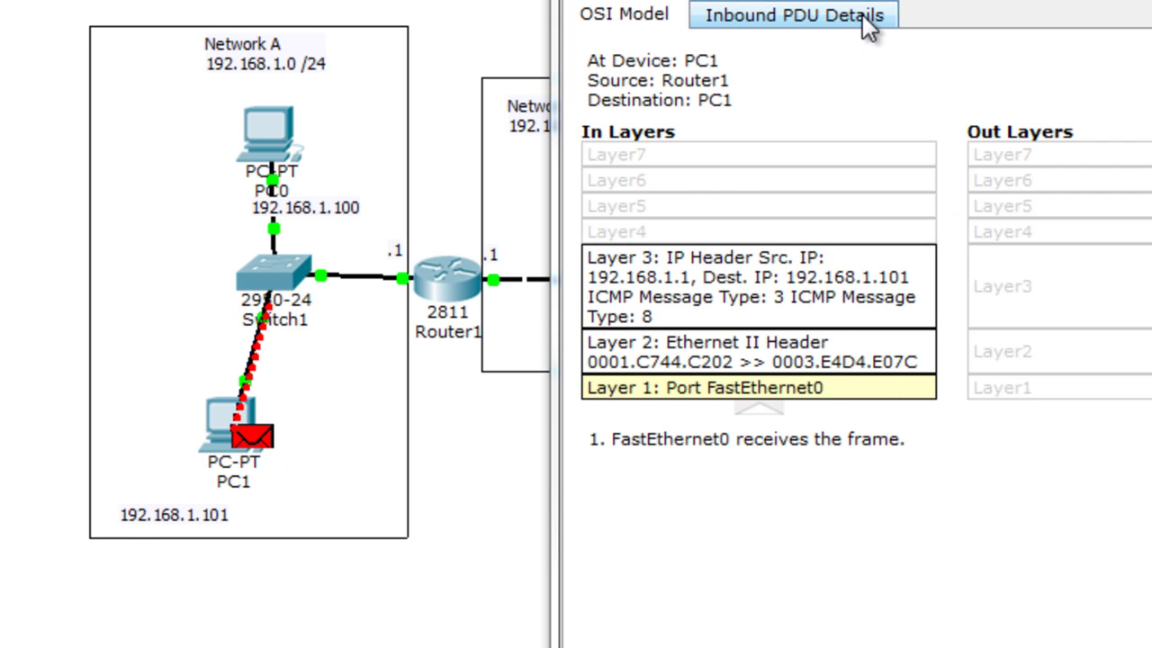
{"action": "left_click", "coordinate": [846, 18]}
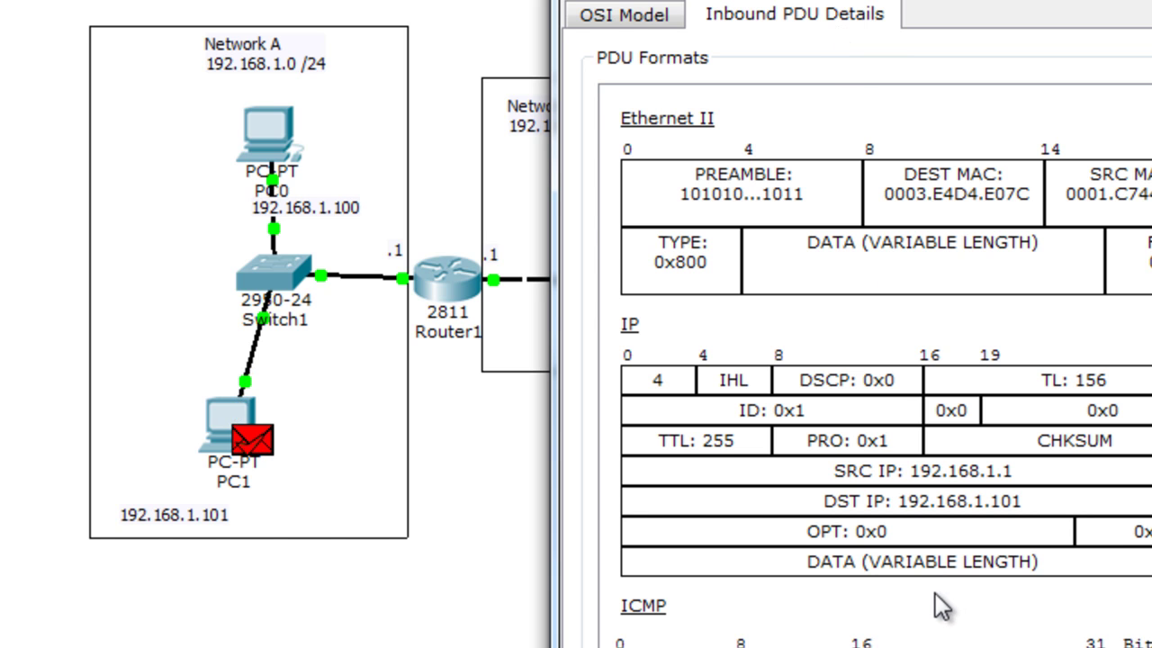
{"action": "scroll", "coordinate": [931, 630], "scroll_direction": "down", "scroll_amount": 3}
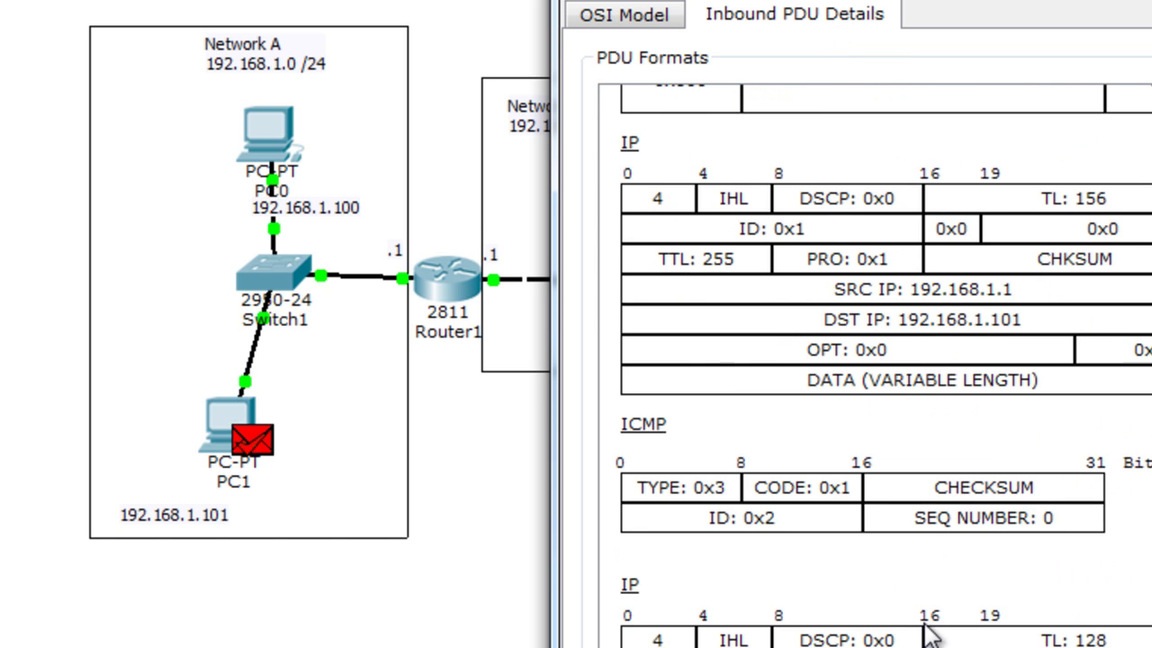
{"action": "scroll", "coordinate": [930, 634], "scroll_direction": "down", "scroll_amount": 5}
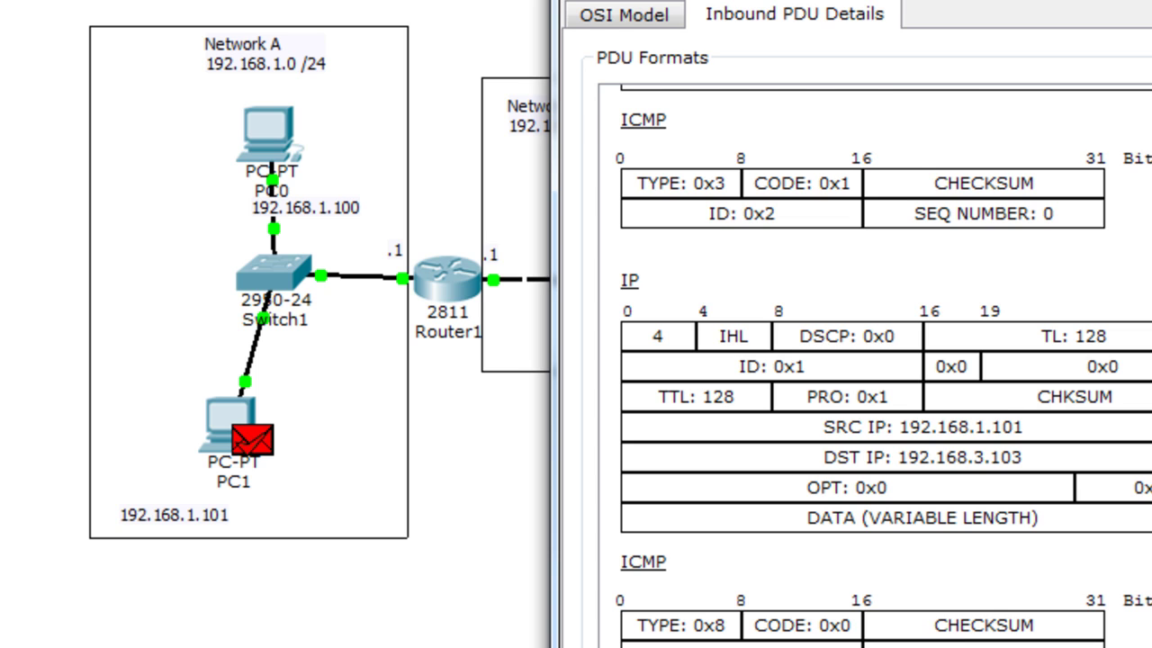
{"action": "key", "text": "alt+F4"}
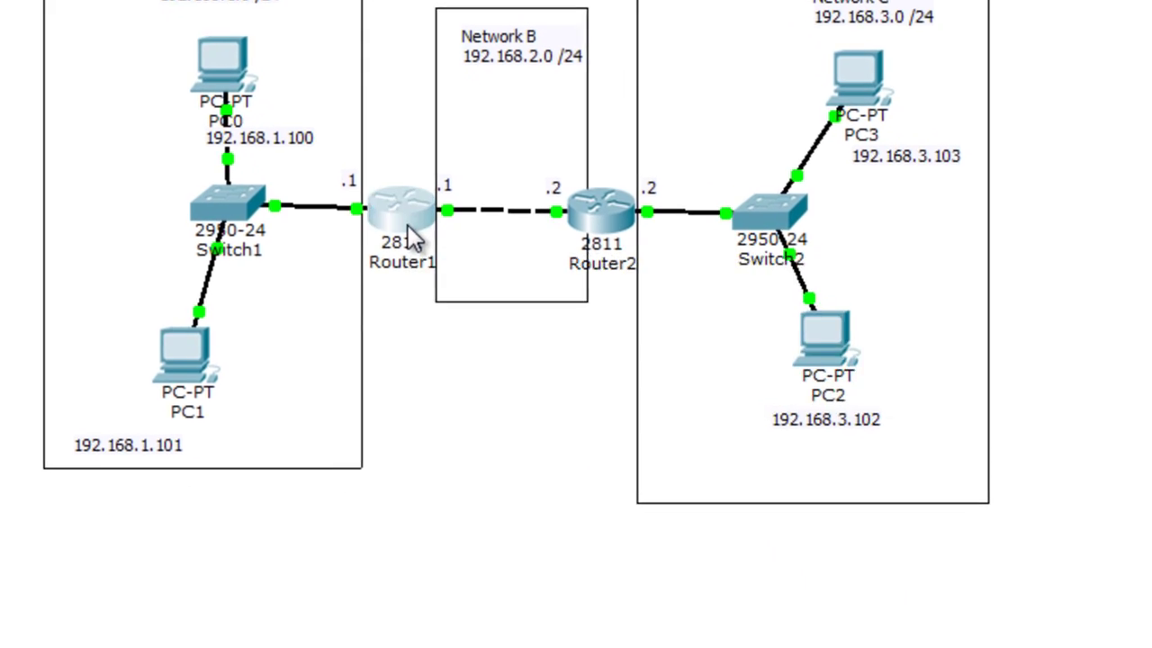
{"action": "left_click", "coordinate": [458, 302]}
Run 'show ip route' on Router1 and highlight the connected 192.168.1.0/24 and 192.168.2.0/24 routes
{"action": "type", "text": "sh"}
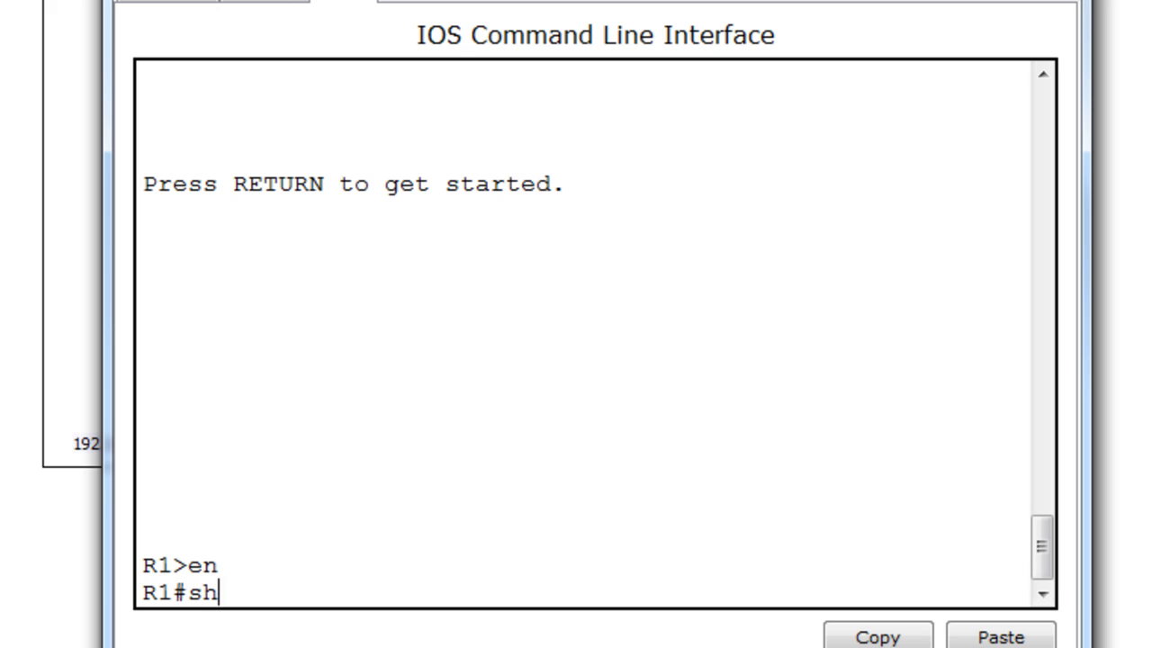
{"action": "type", "text": "ow ip"}
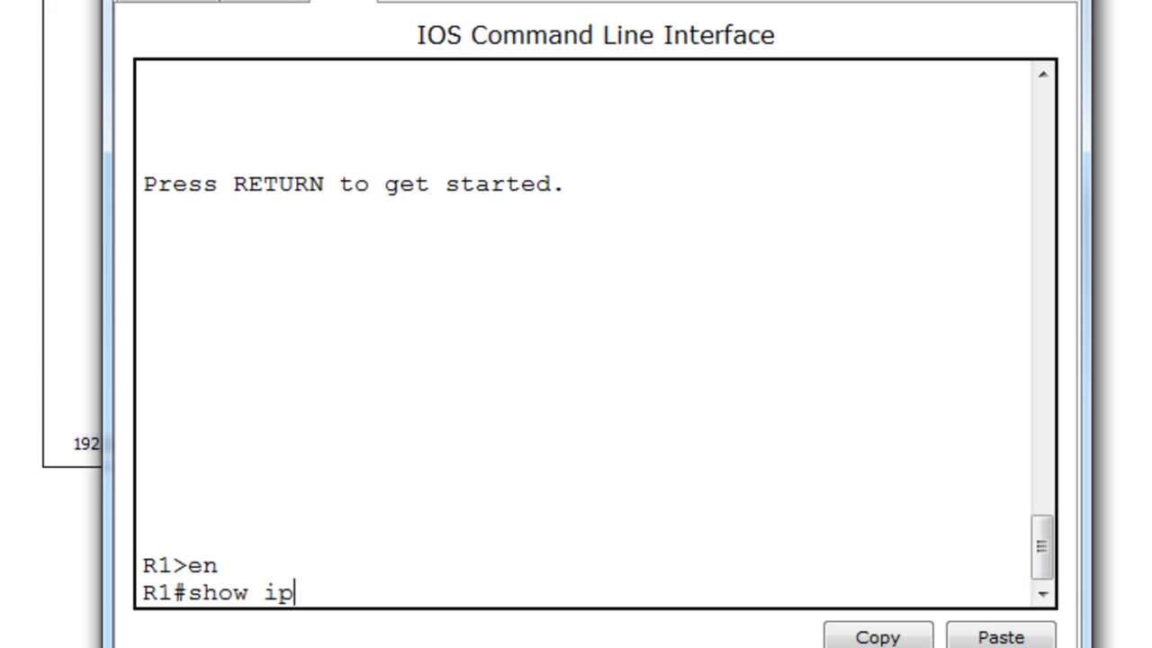
{"action": "type", "text": " route"}
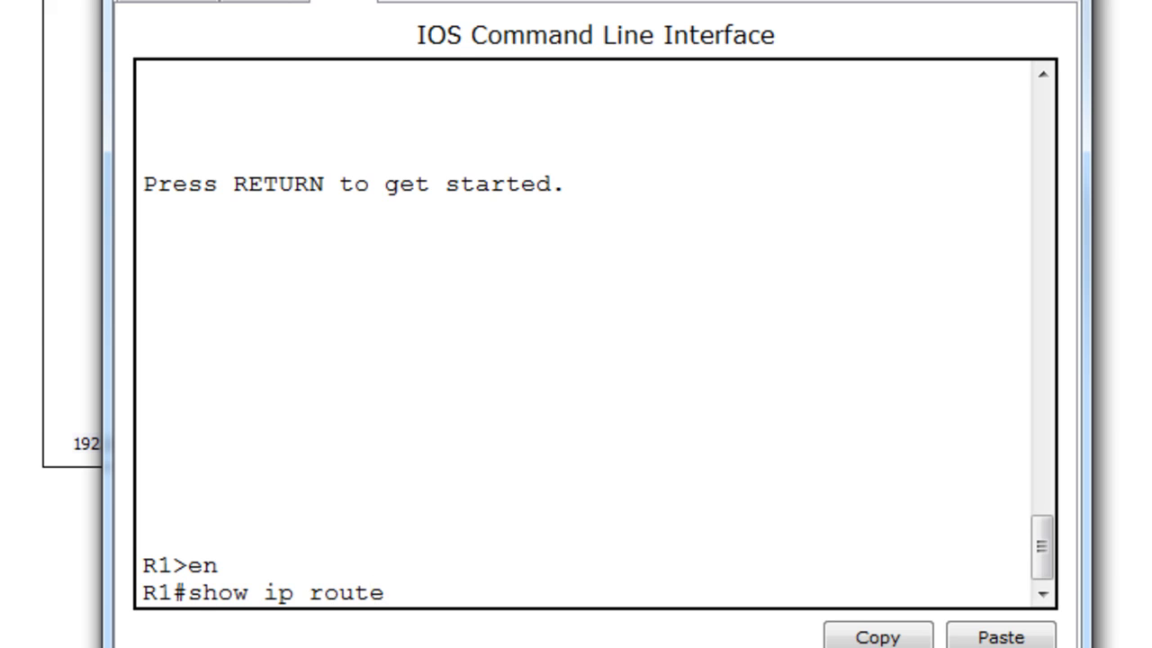
{"action": "key", "text": "Return"}
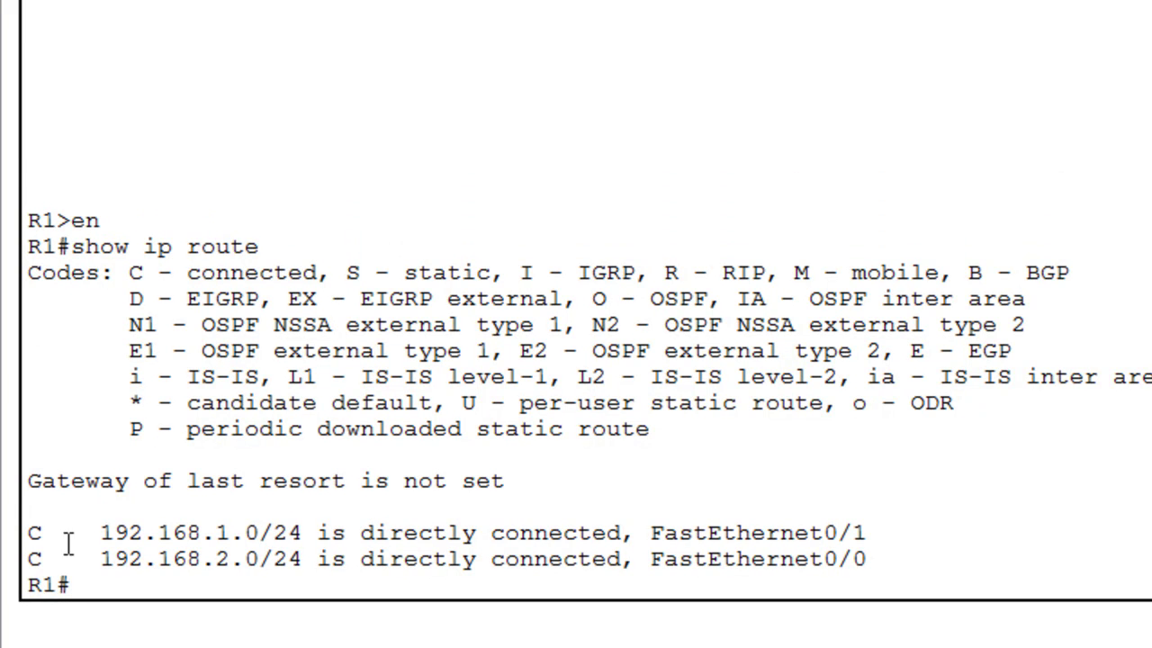
{"action": "left_click_drag", "start_coordinate": [86, 533], "coordinate": [909, 546]}
Clear the highlight on Router1's route lines
{"action": "left_click", "coordinate": [910, 545]}
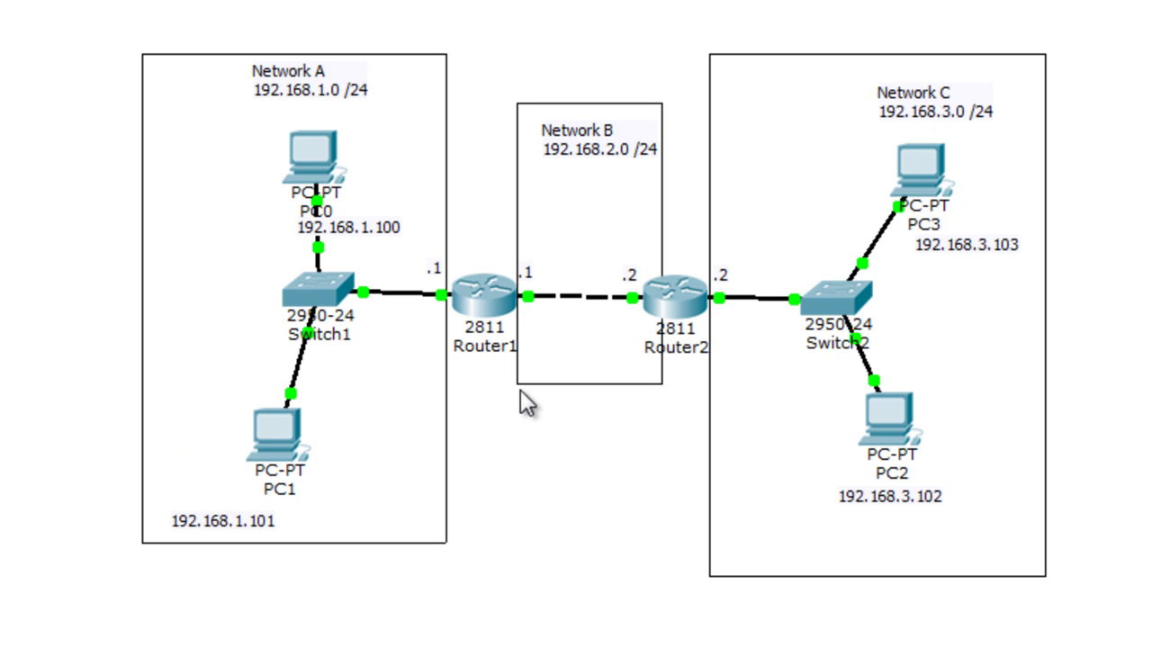
On Router1, enter 'en' and 'conf t', then start 'ip route 192.168.3.0' using ? help
{"action": "left_click", "coordinate": [493, 315]}
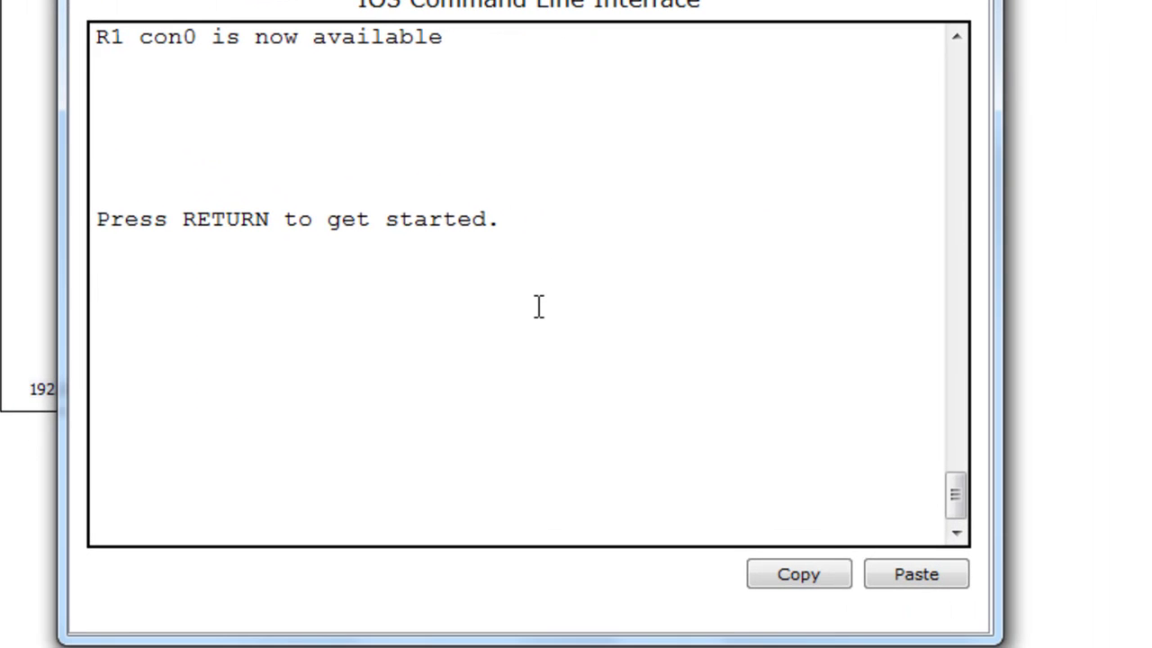
{"action": "key", "text": "Return"}
{"action": "type", "text": "en"}
{"action": "key", "text": "Return"}
{"action": "type", "text": "conf t"}
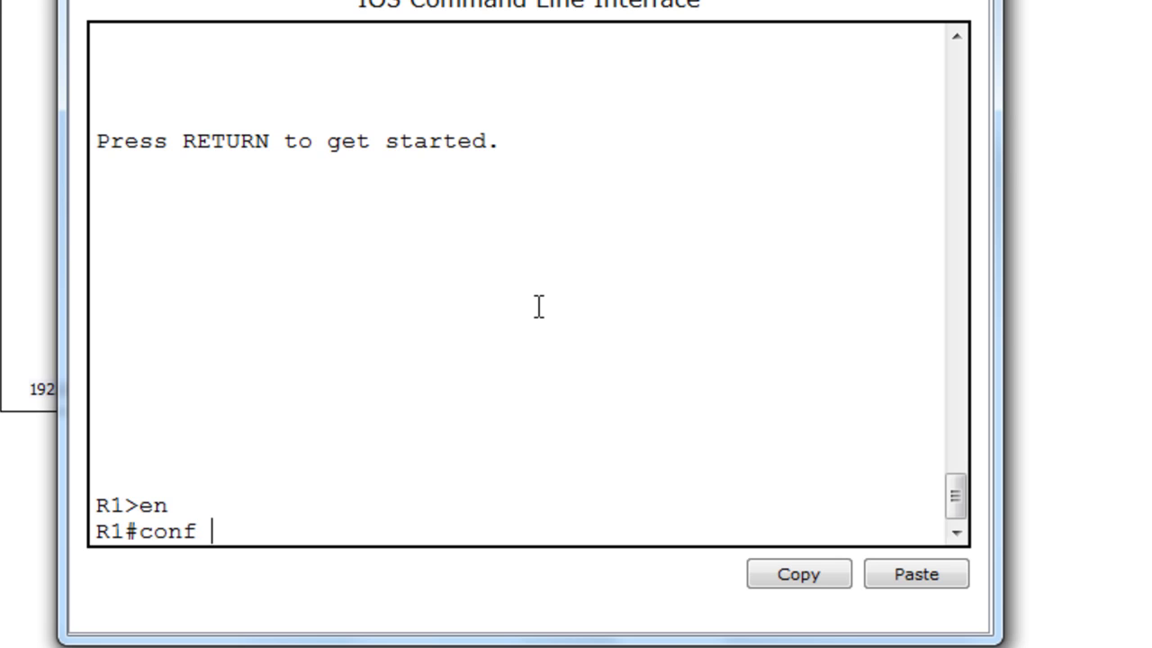
{"action": "key", "text": "Return"}
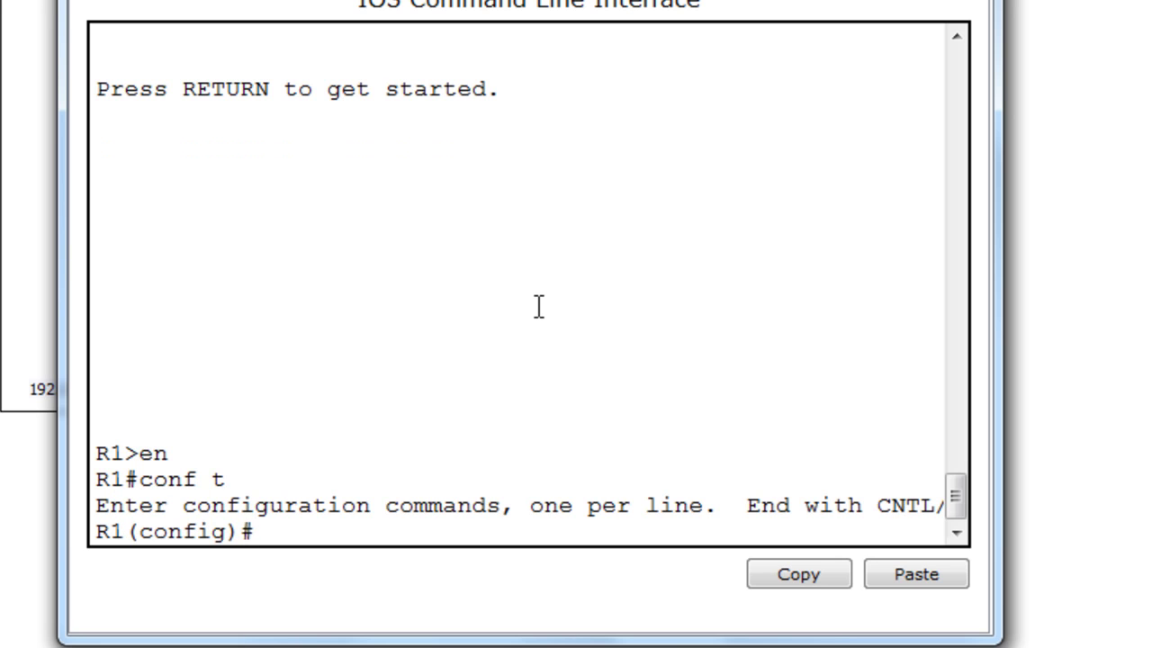
{"action": "type", "text": "ip route"}
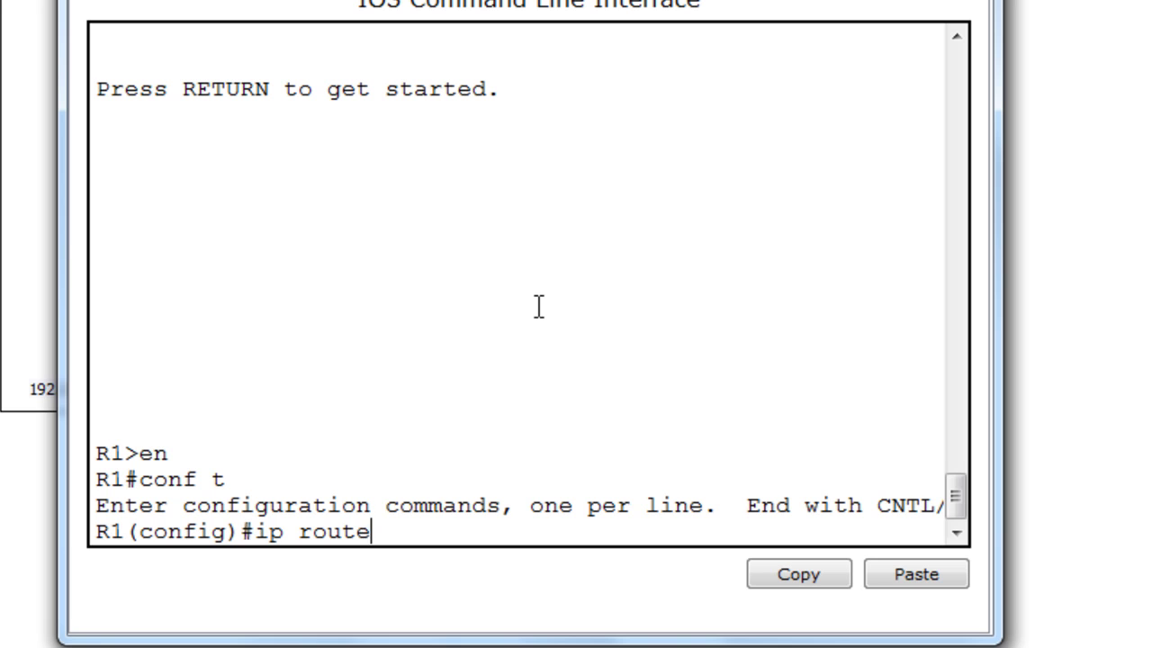
{"action": "type", "text": "?"}
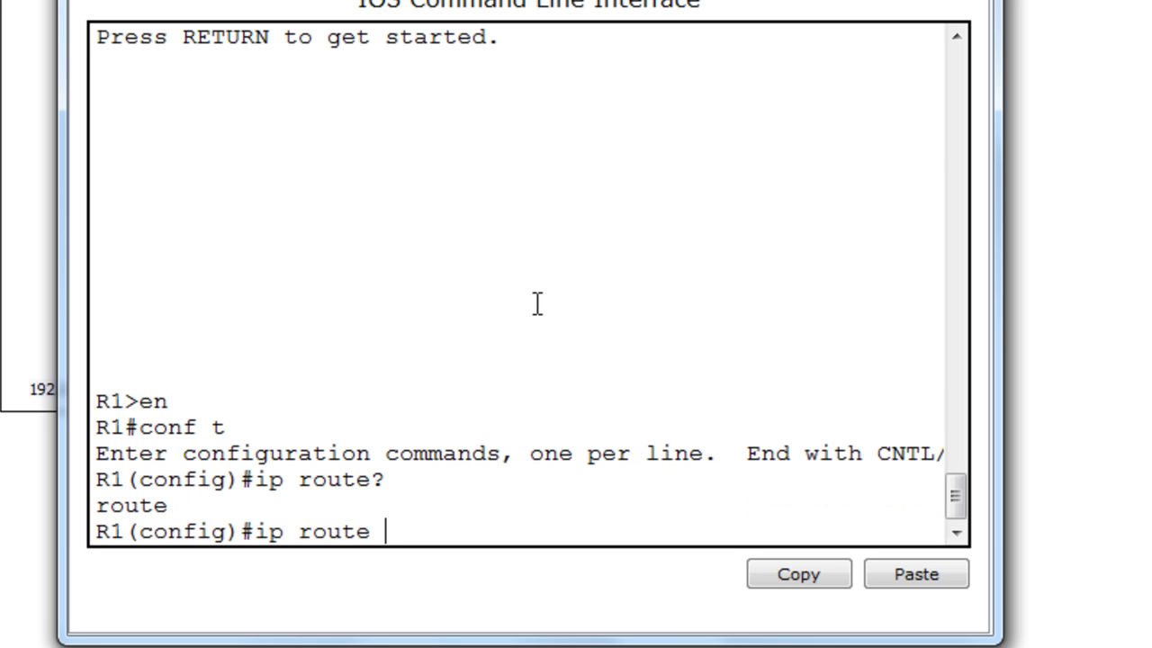
{"action": "type", "text": "?"}
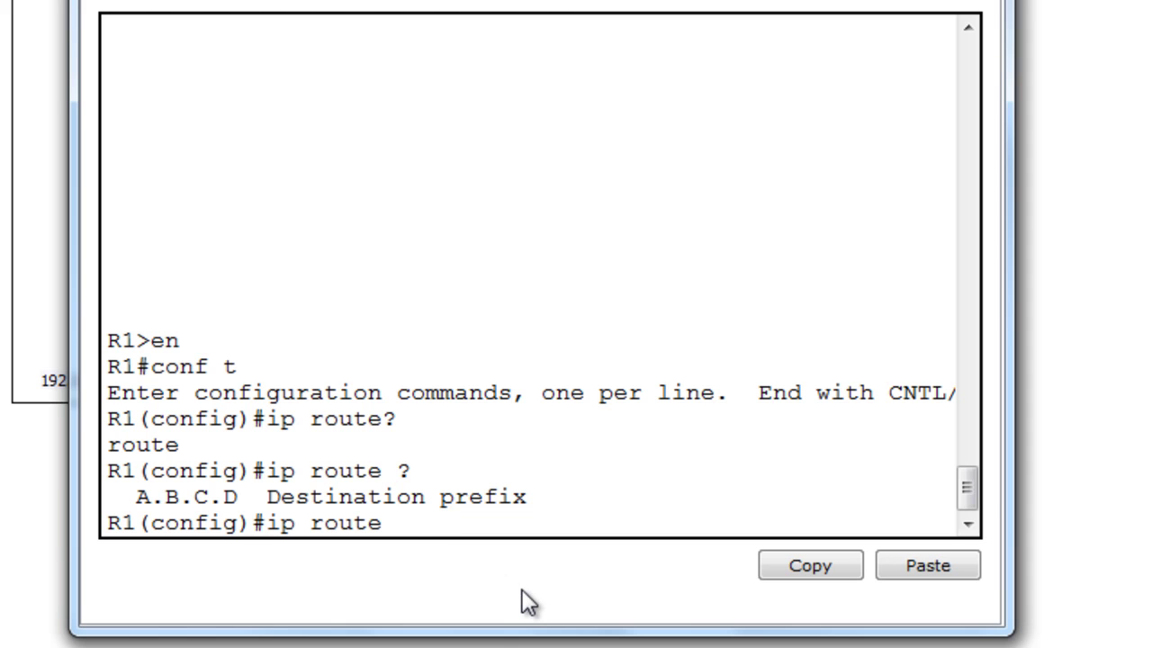
{"action": "type", "text": "192.16"}
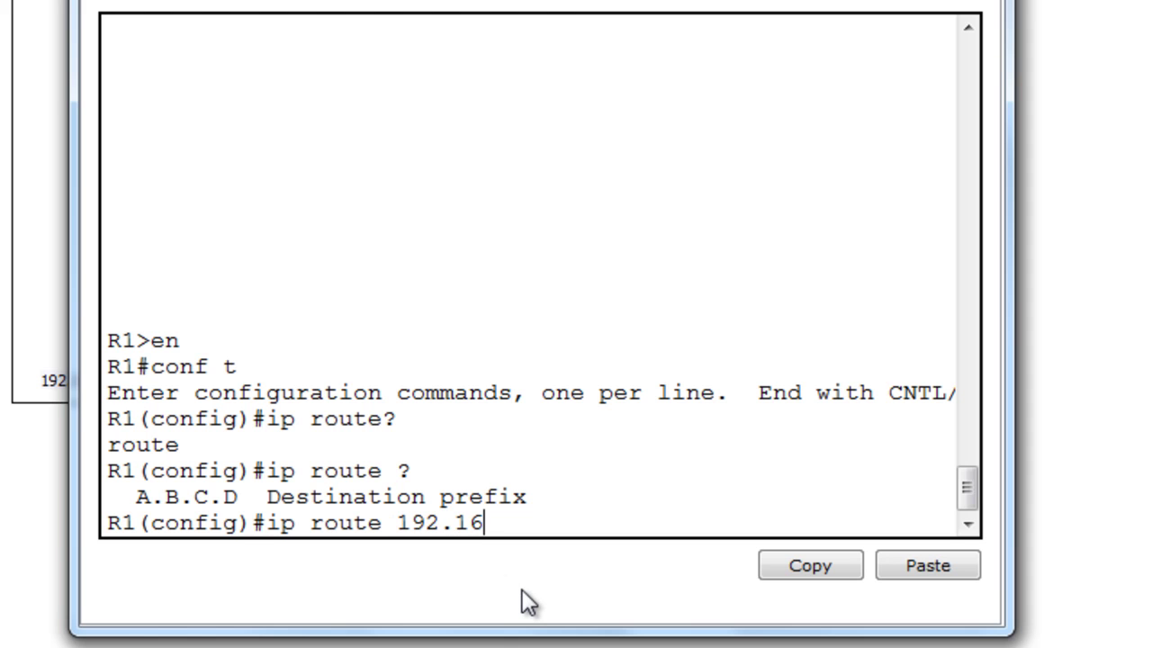
{"action": "type", "text": "8.3.0 ?"}
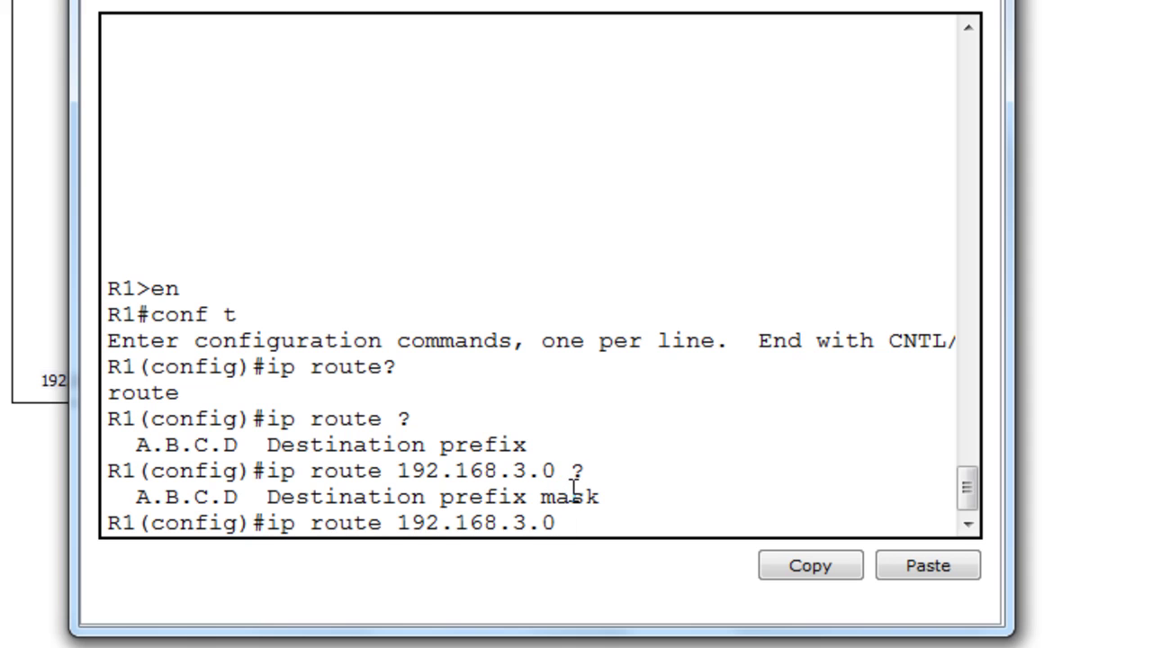
Complete the static route 192.168.3.0 255.255.255.0 via 192.168.2.2
{"action": "type", "text": "255.255."}
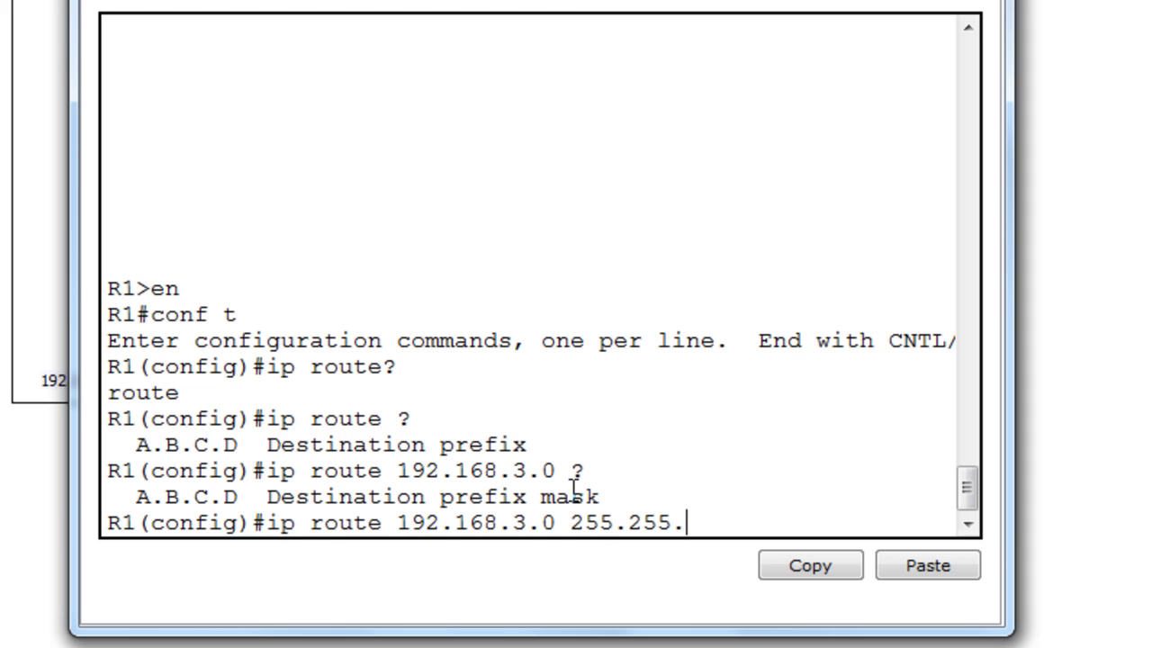
{"action": "type", "text": "255.0"}
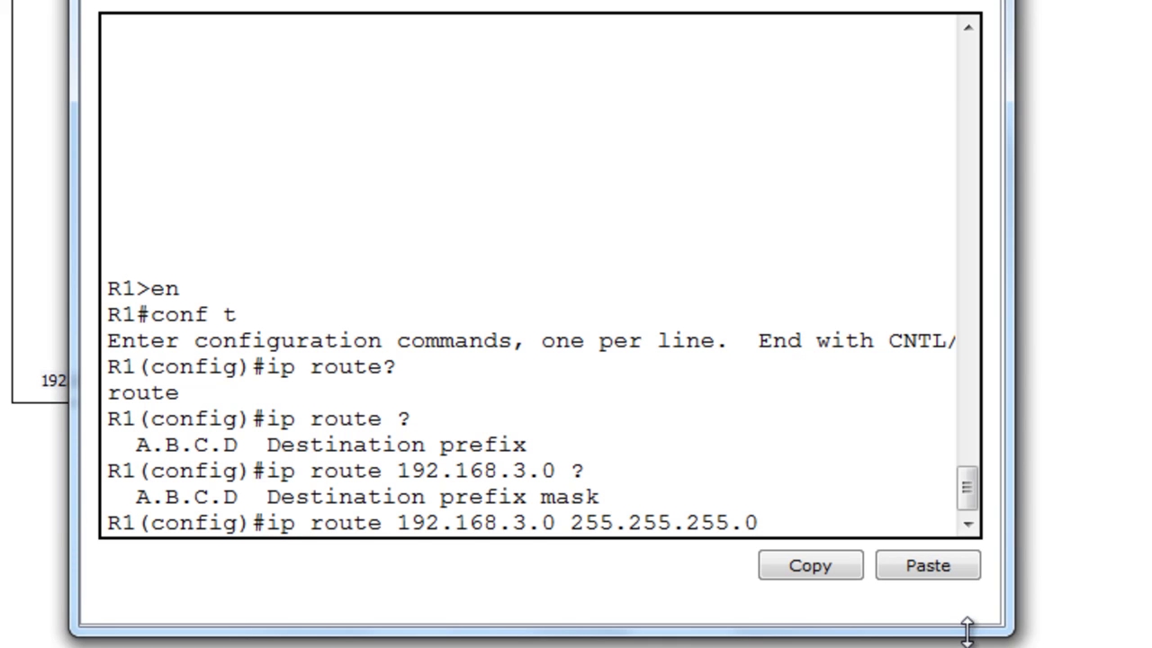
{"action": "type", "text": " ?"}
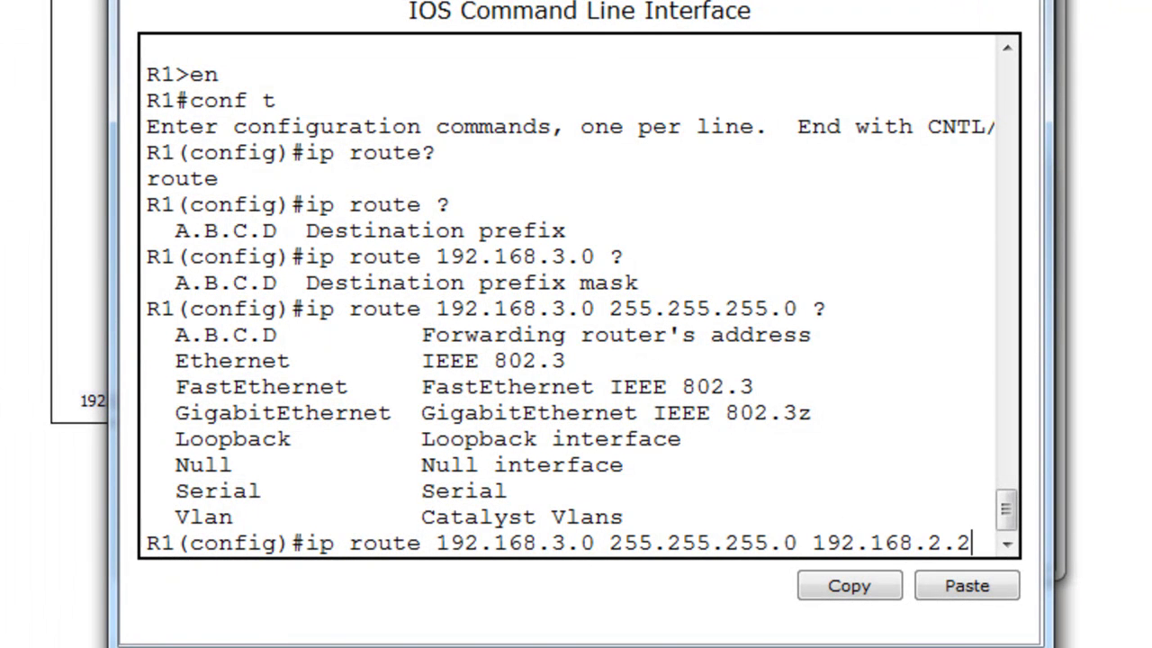
{"action": "left_click_drag", "start_coordinate": [576, 11], "coordinate": [581, 0]}
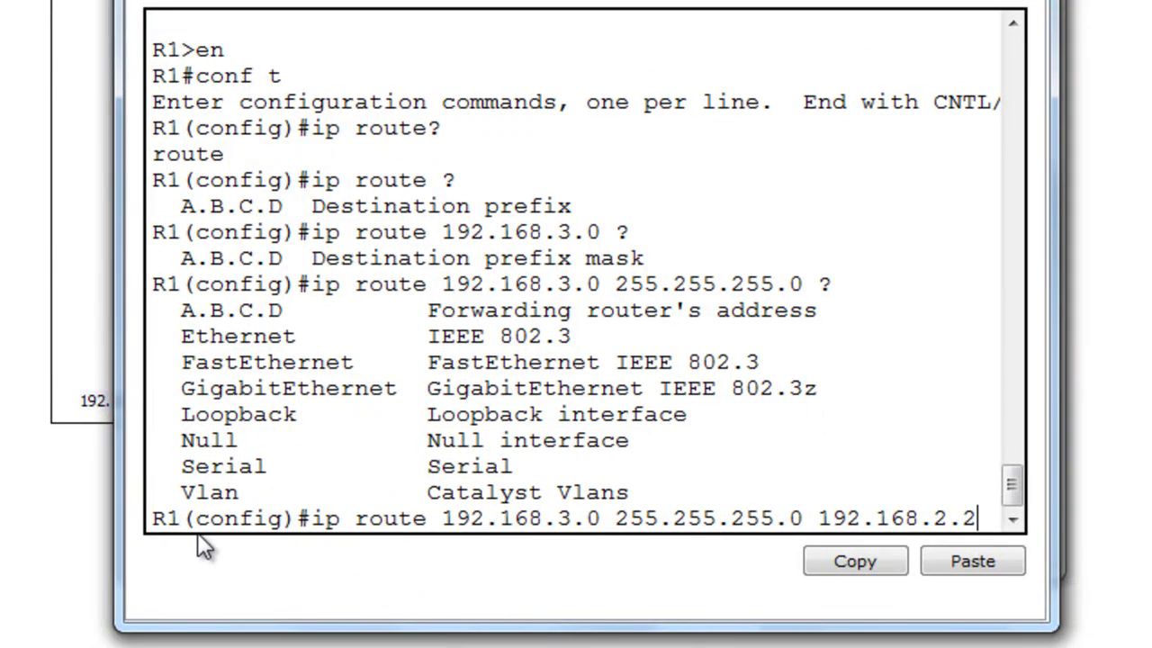
{"action": "type", "text": "?"}
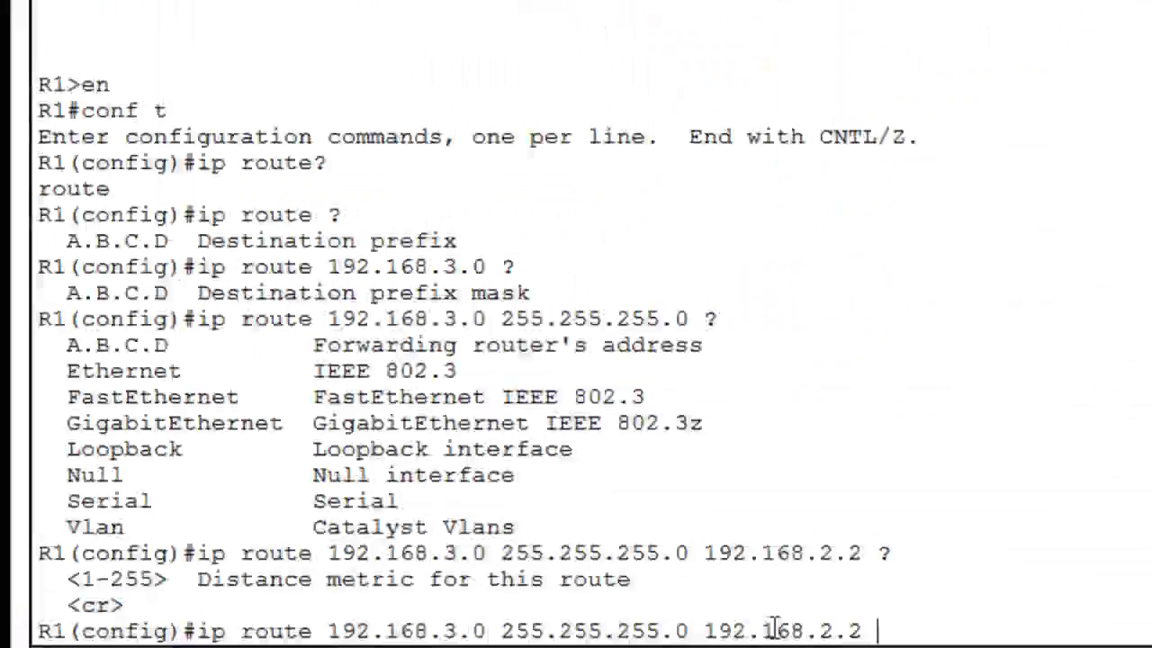
{"action": "key", "text": "Return"}
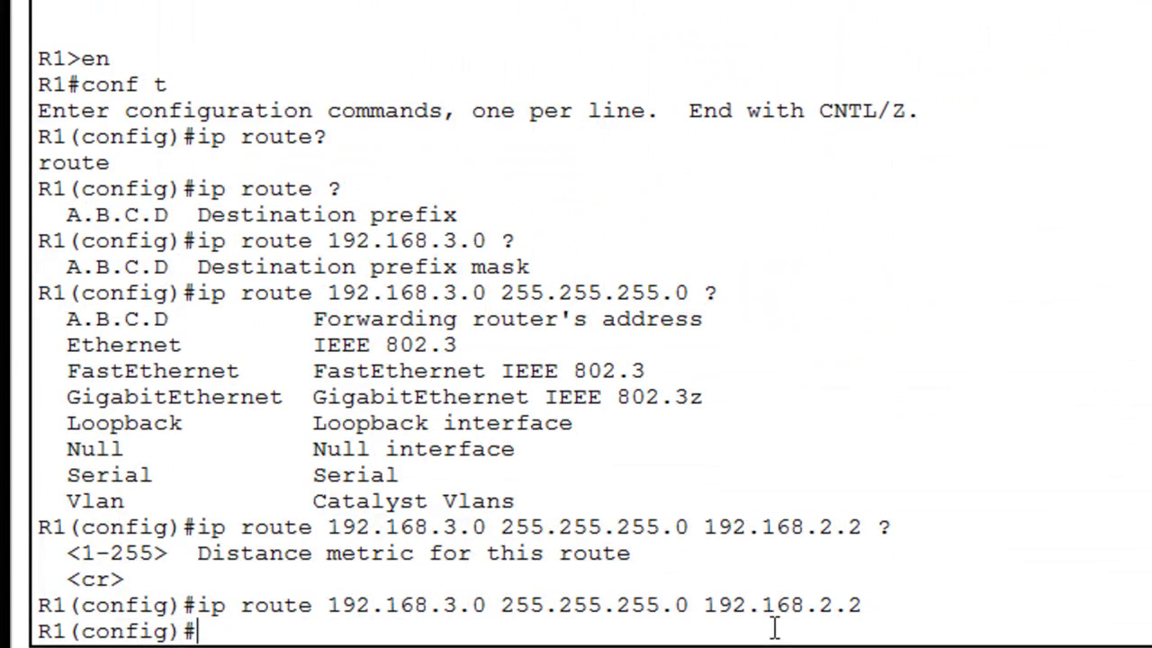
Exit configuration mode with 'end' and begin typing 'show ip route'
{"action": "type", "text": "end"}
{"action": "key", "text": "Return"}
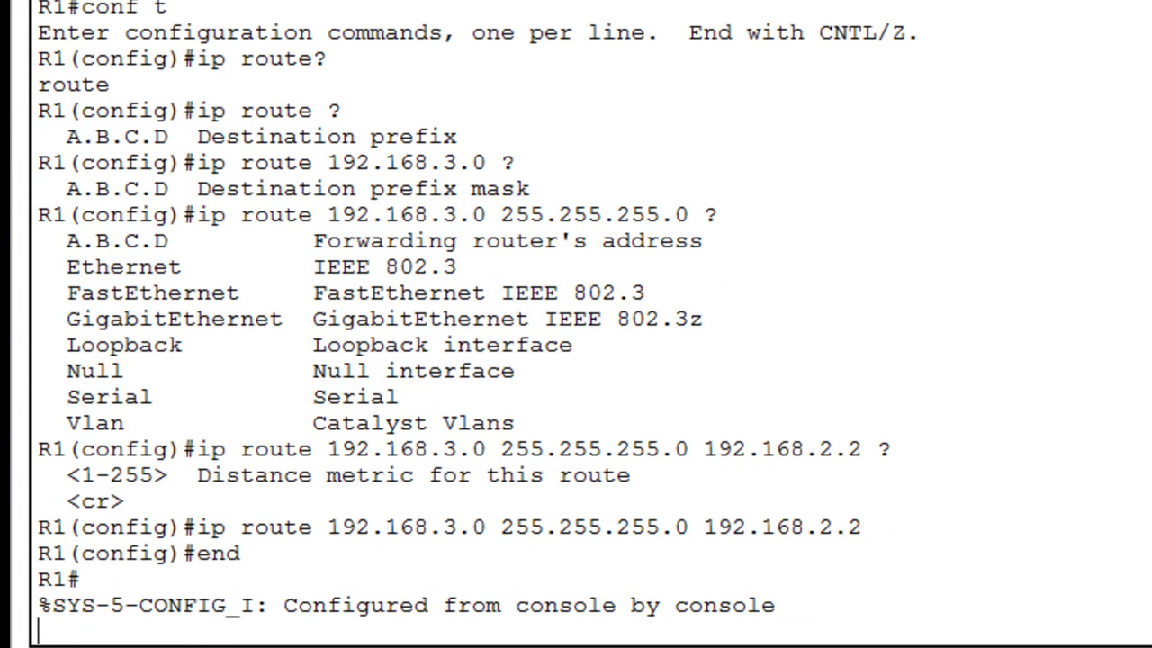
{"action": "key", "text": "Return"}
{"action": "type", "text": "en"}
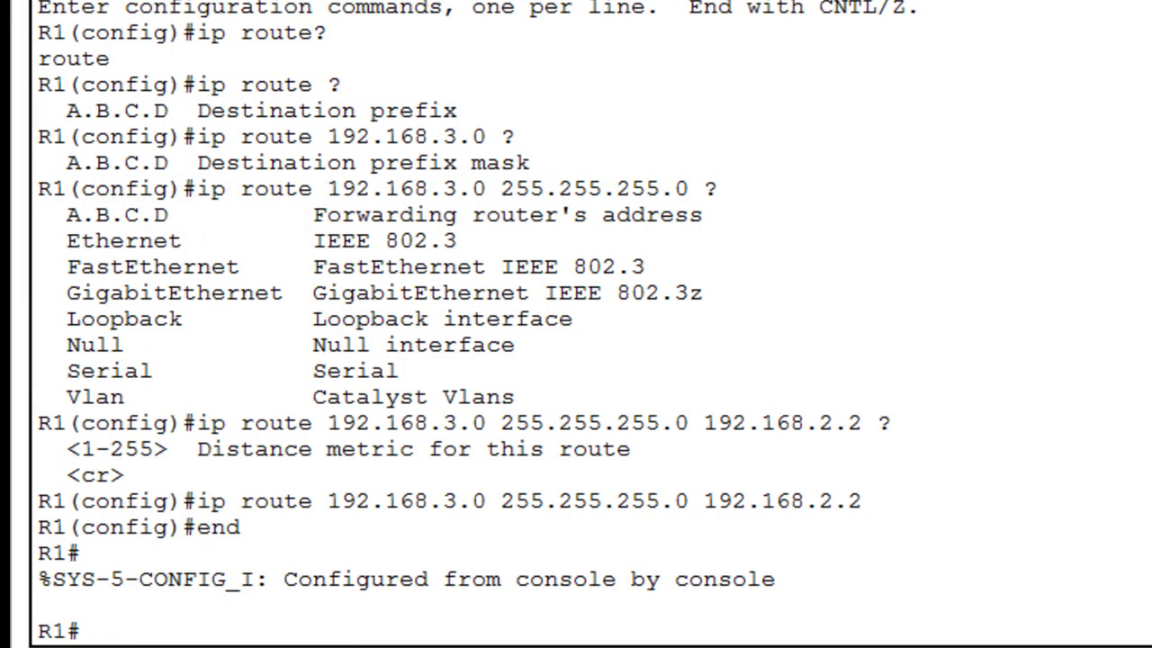
{"action": "type", "text": "how ip rou"}
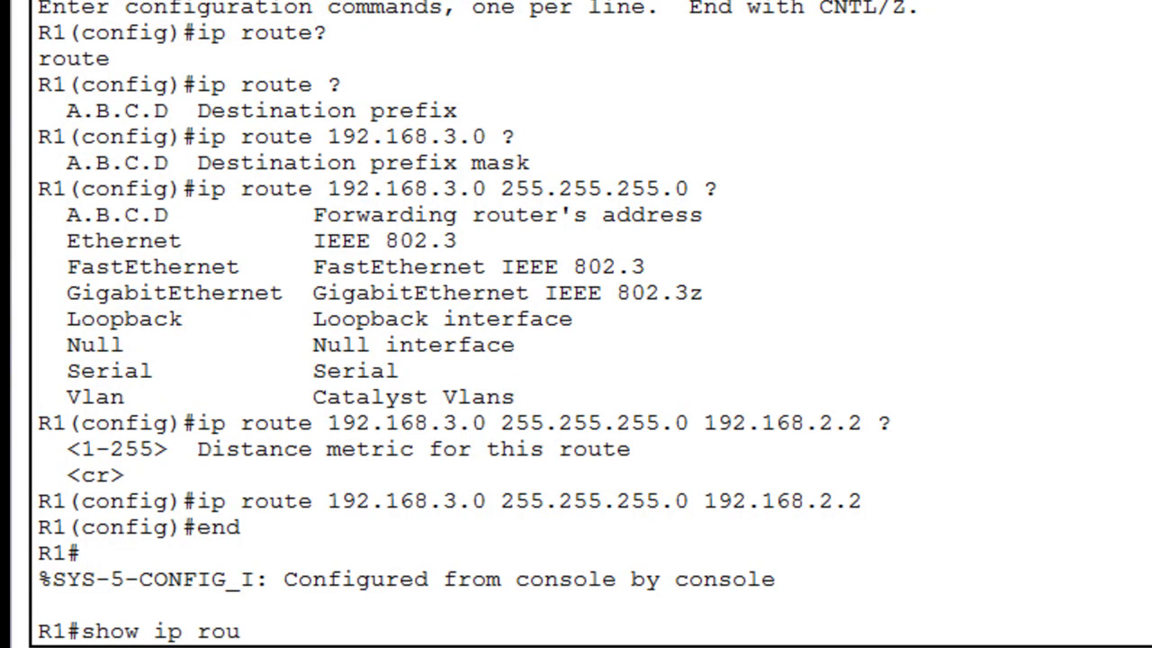
{"action": "type", "text": "te"}
Display Router1's routing table and highlight the static route 192.168.3.0/24 via 192.168.2.2
{"action": "key", "text": "Return"}
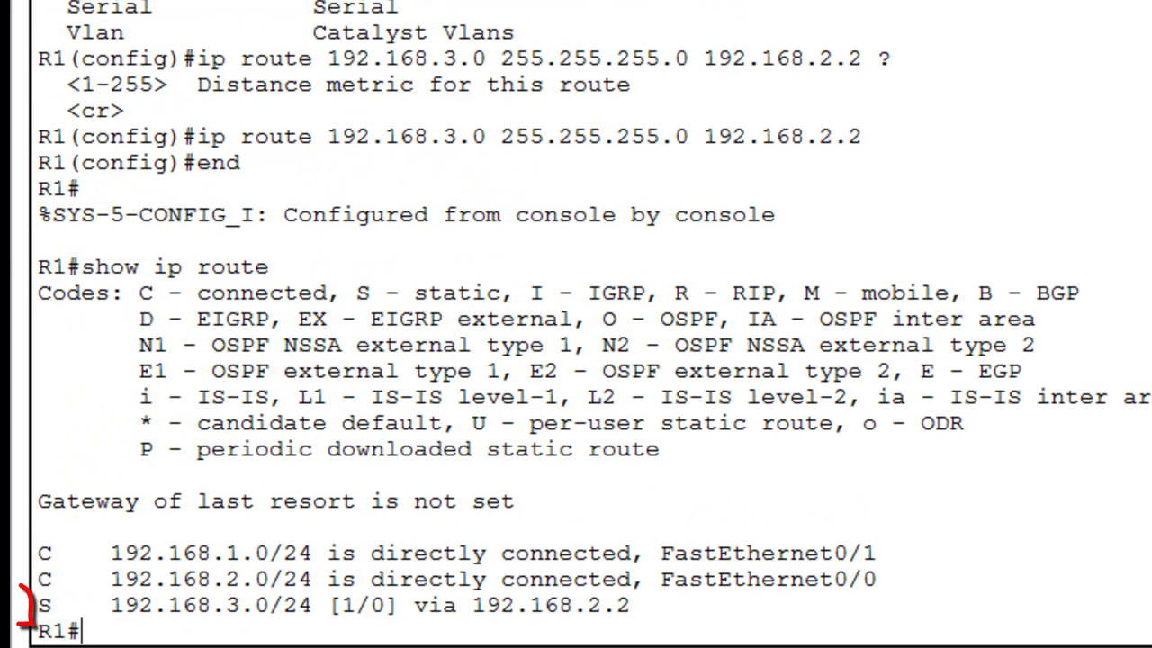
{"action": "left_click_drag", "start_coordinate": [45, 604], "coordinate": [644, 601]}
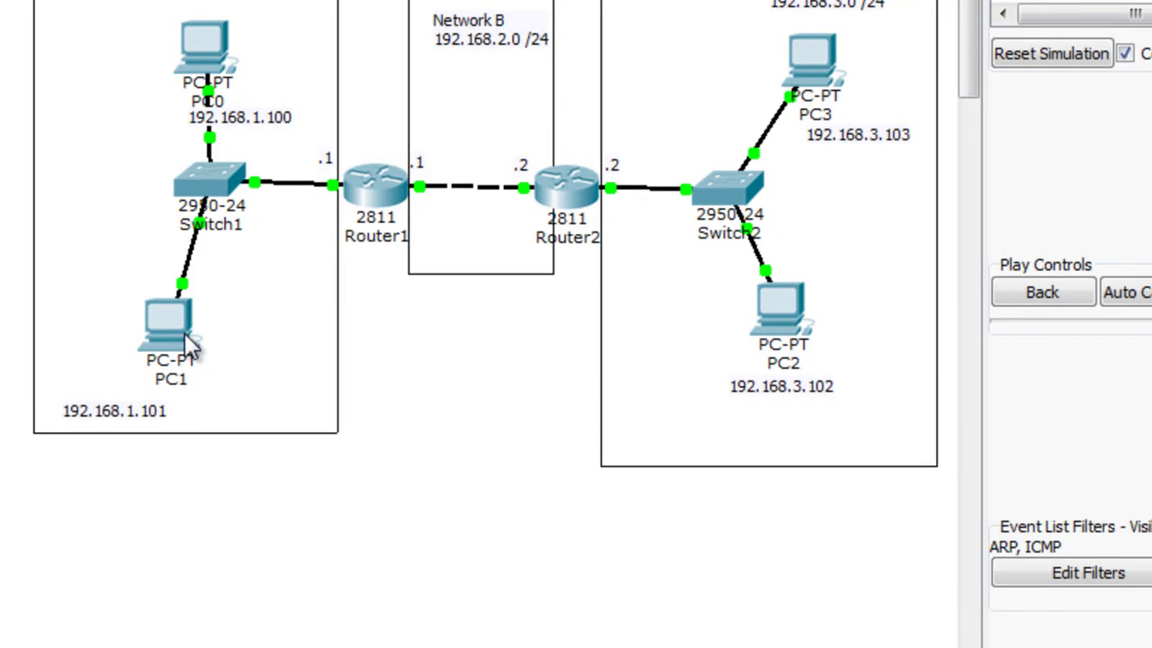
Repeat PC1's ping to 192.168.3.103 and close the Switch1 packet details window
{"action": "left_click", "coordinate": [186, 326]}
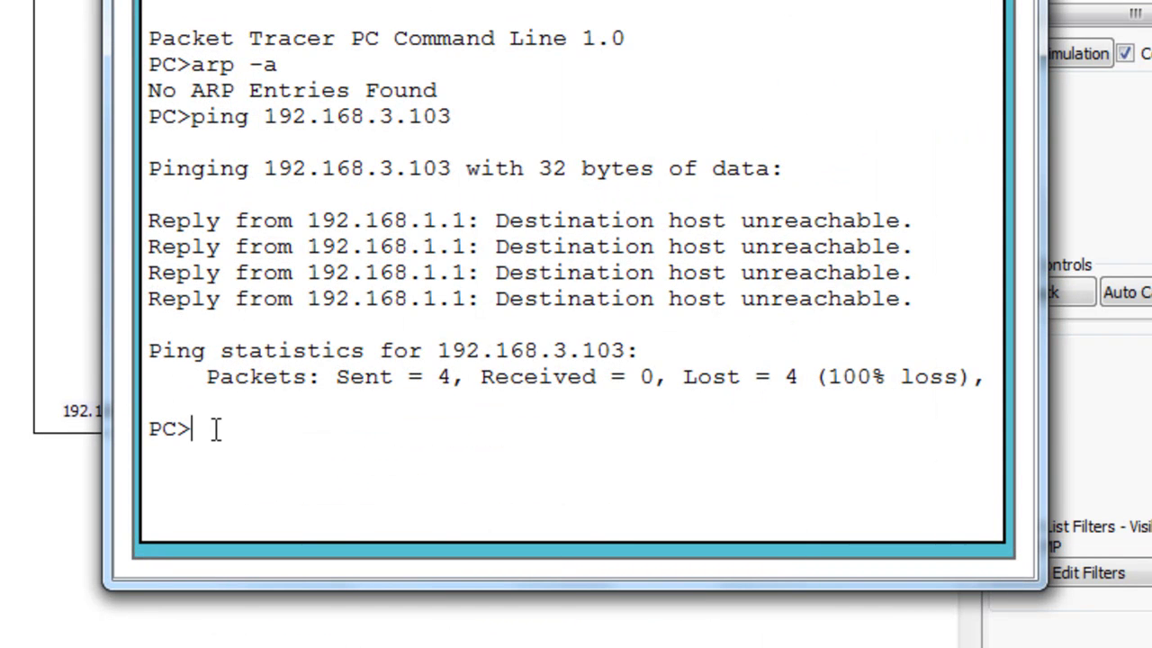
{"action": "key", "text": "Up"}
{"action": "key", "text": "Return"}
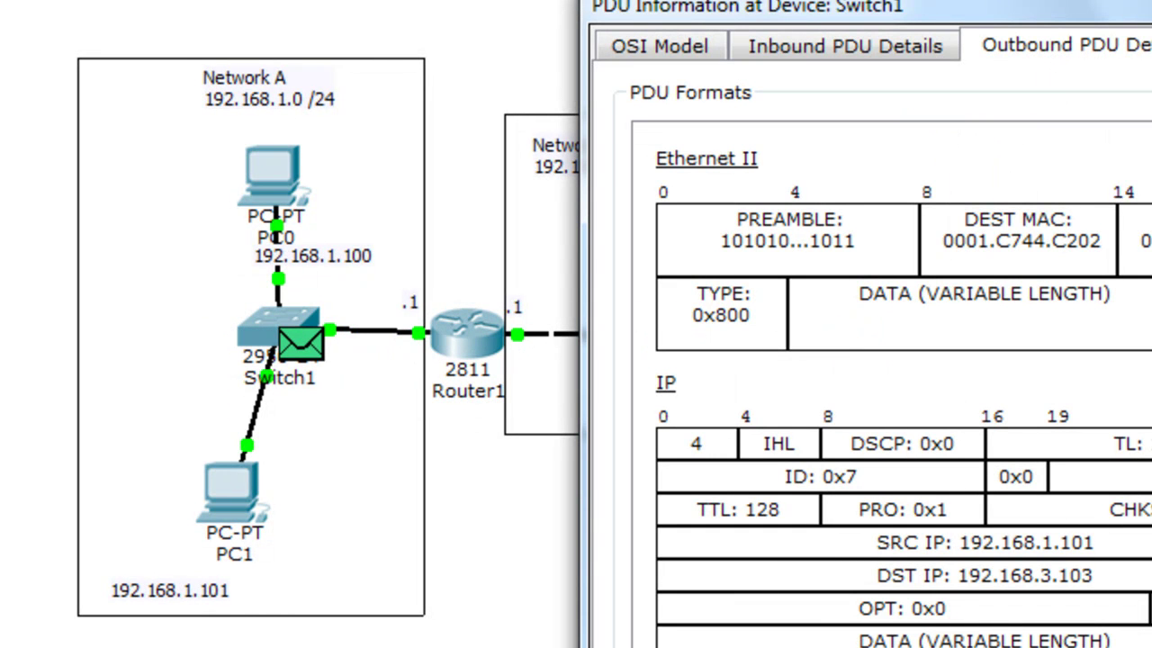
{"action": "key", "text": "alt+F4"}
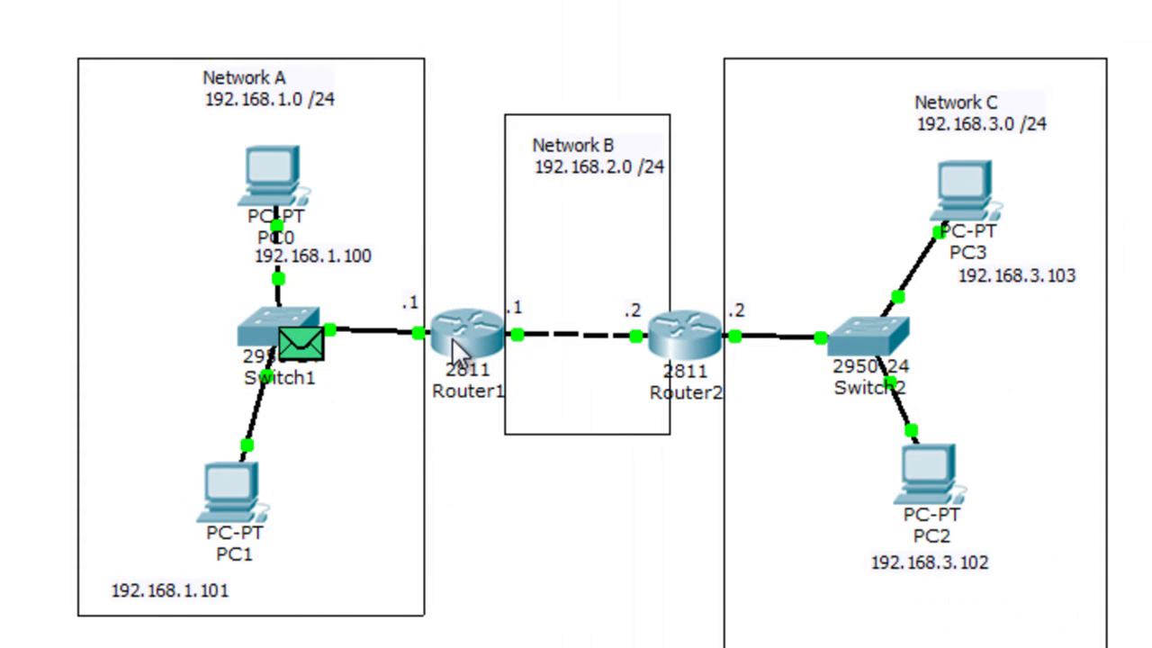
{"action": "mouse_move", "coordinate": [444, 369]}
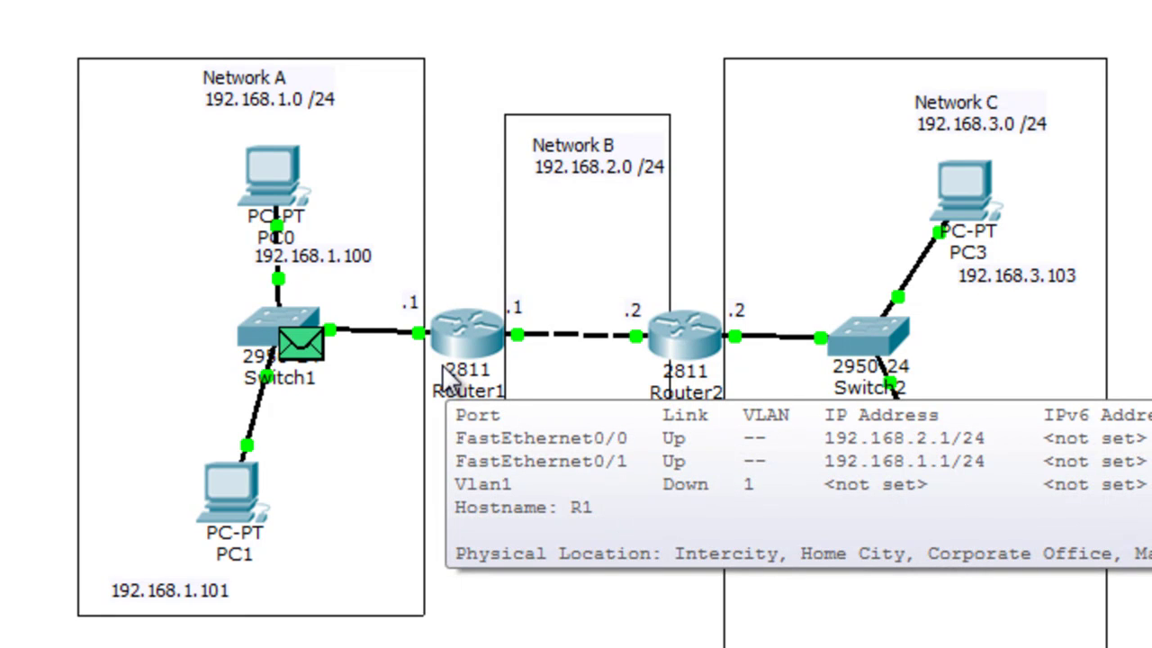